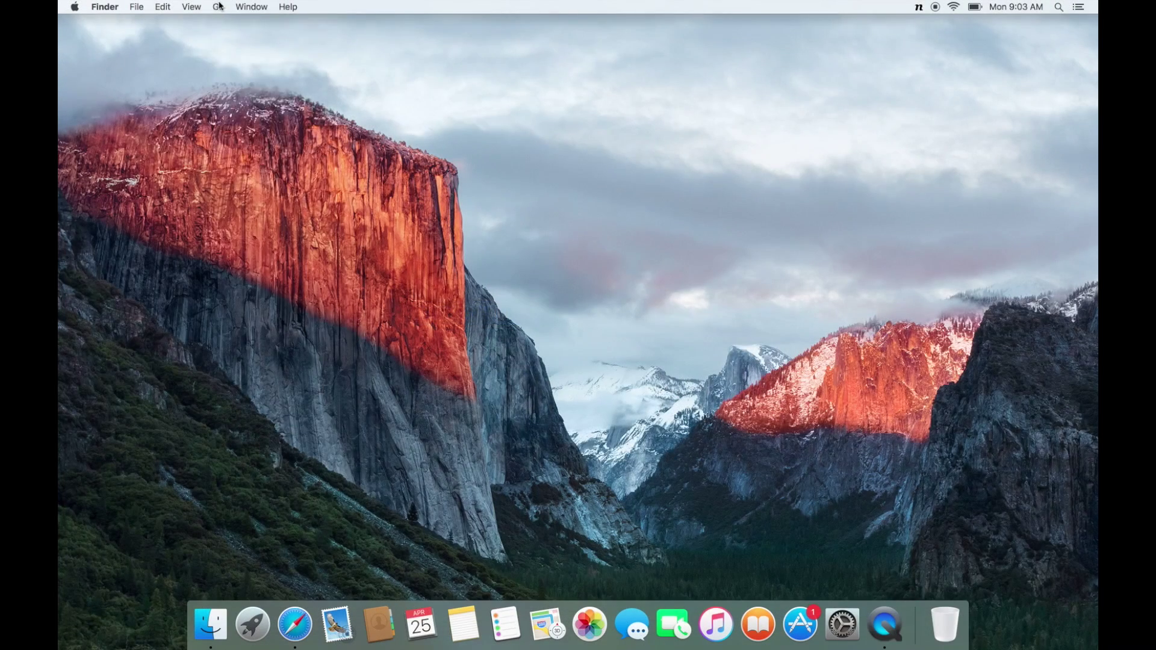
Step: Open Macintosh HD from the Computer view and browse the user's Documents and Downloads folders
{"action": "left_click", "coordinate": [219, 7]}
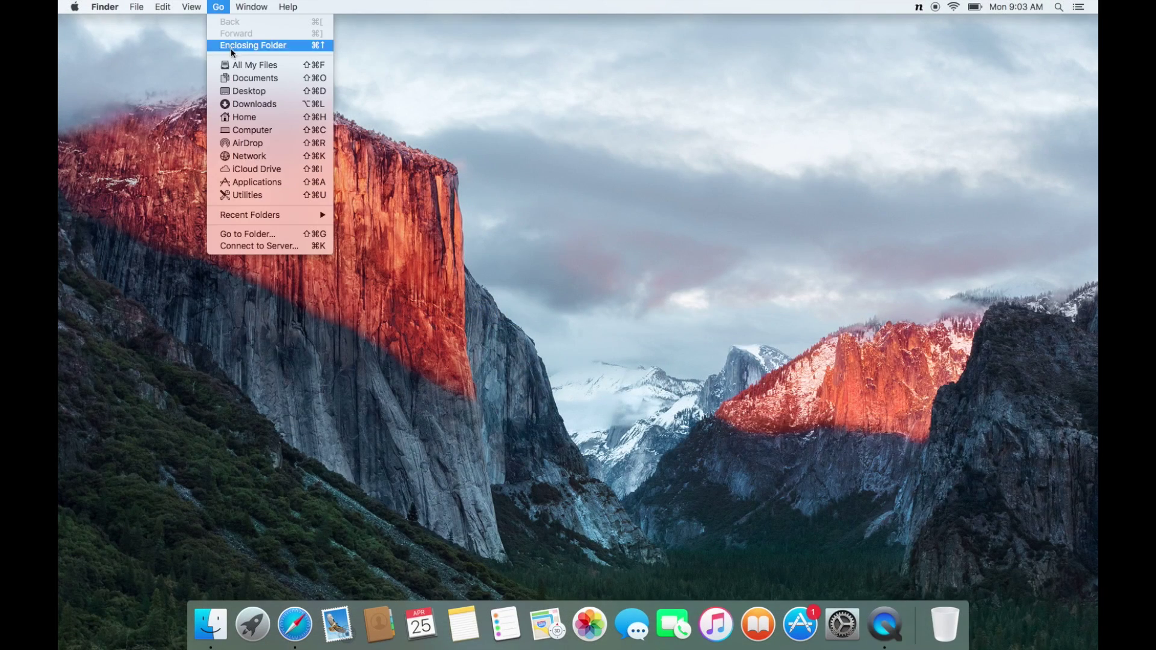
{"action": "key", "text": "Escape"}
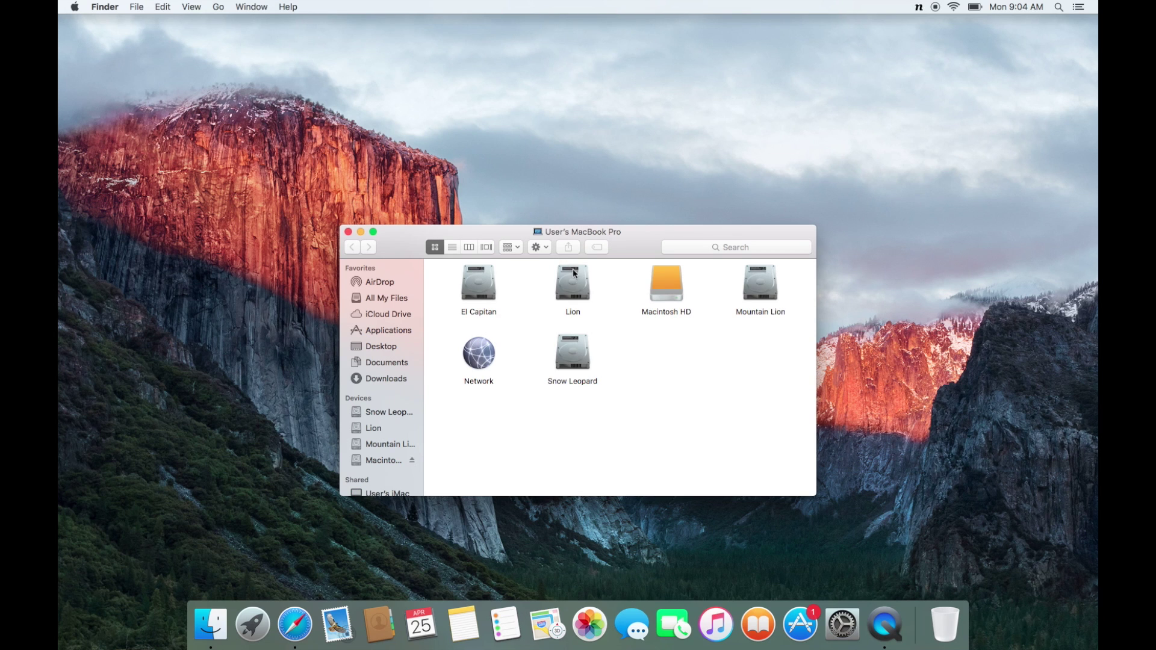
{"action": "double_click", "coordinate": [660, 295]}
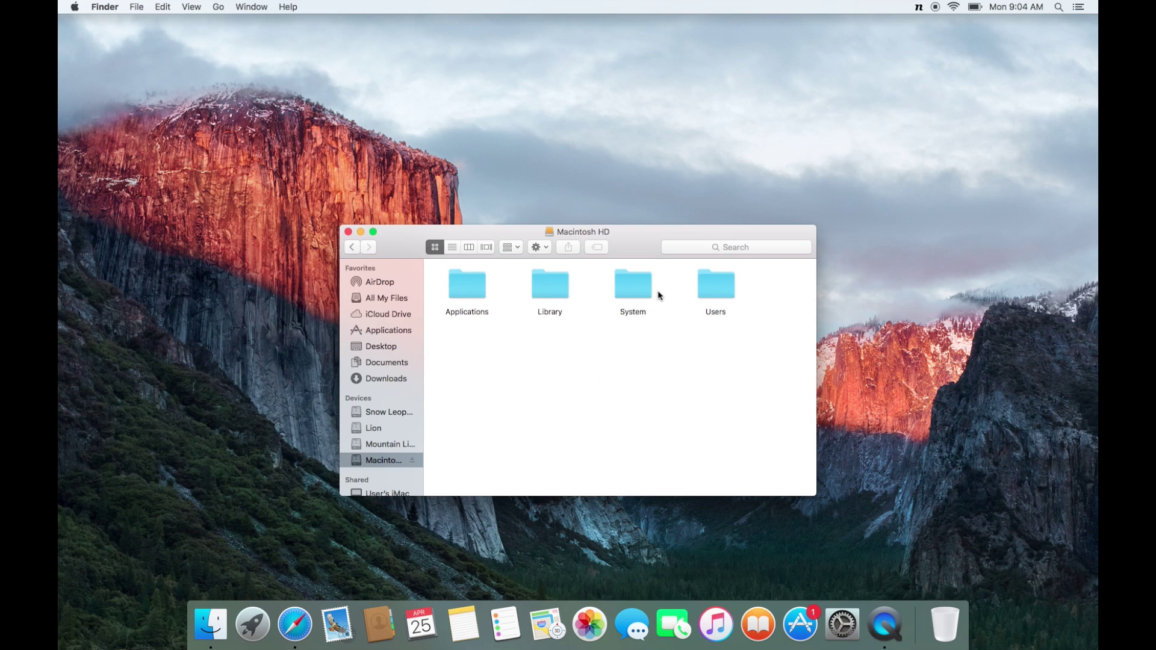
{"action": "double_click", "coordinate": [706, 288]}
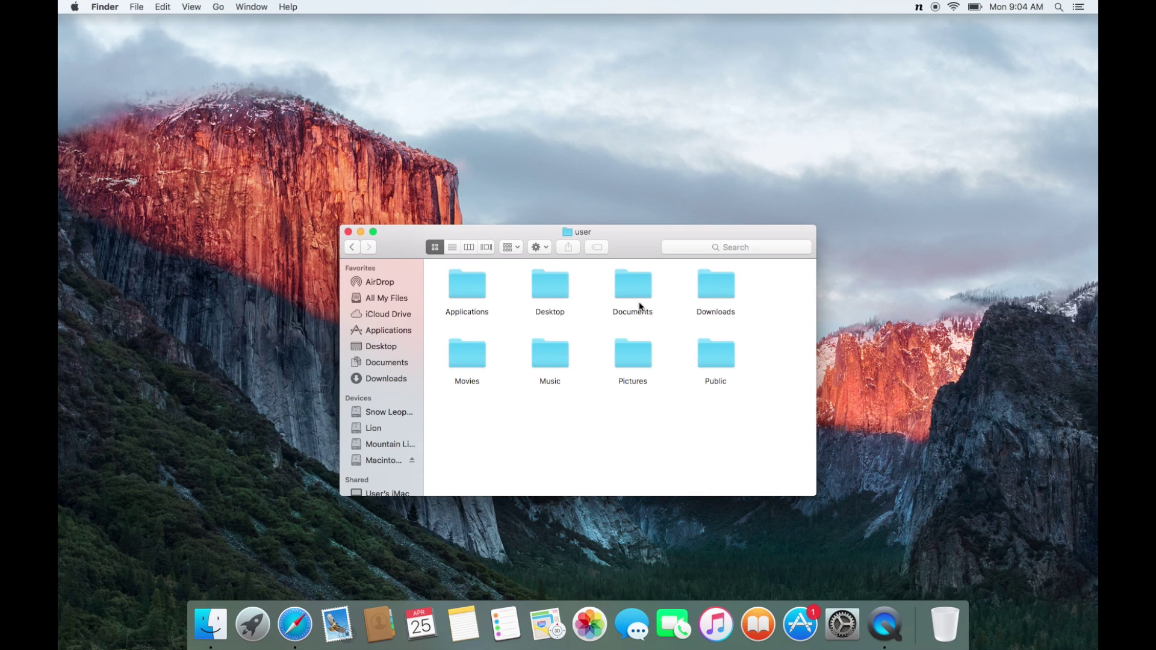
{"action": "double_click", "coordinate": [632, 299]}
{"action": "double_click", "coordinate": [715, 293]}
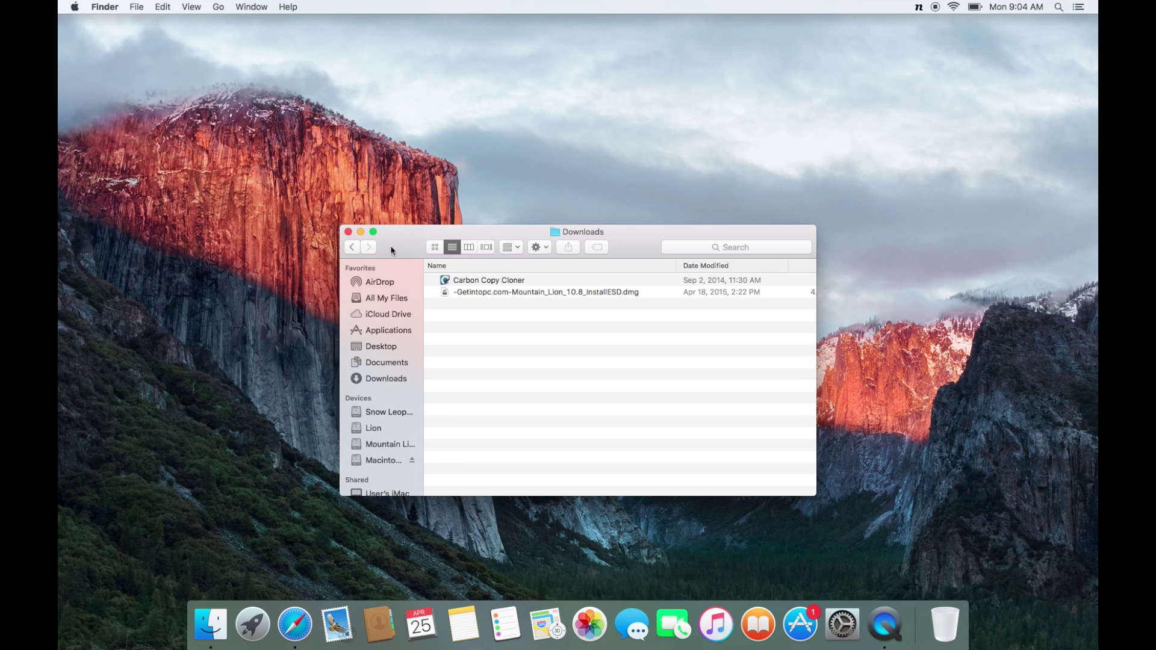
Step: Check the user's Pictures folder, then return to the list of drives
{"action": "left_click", "coordinate": [353, 248]}
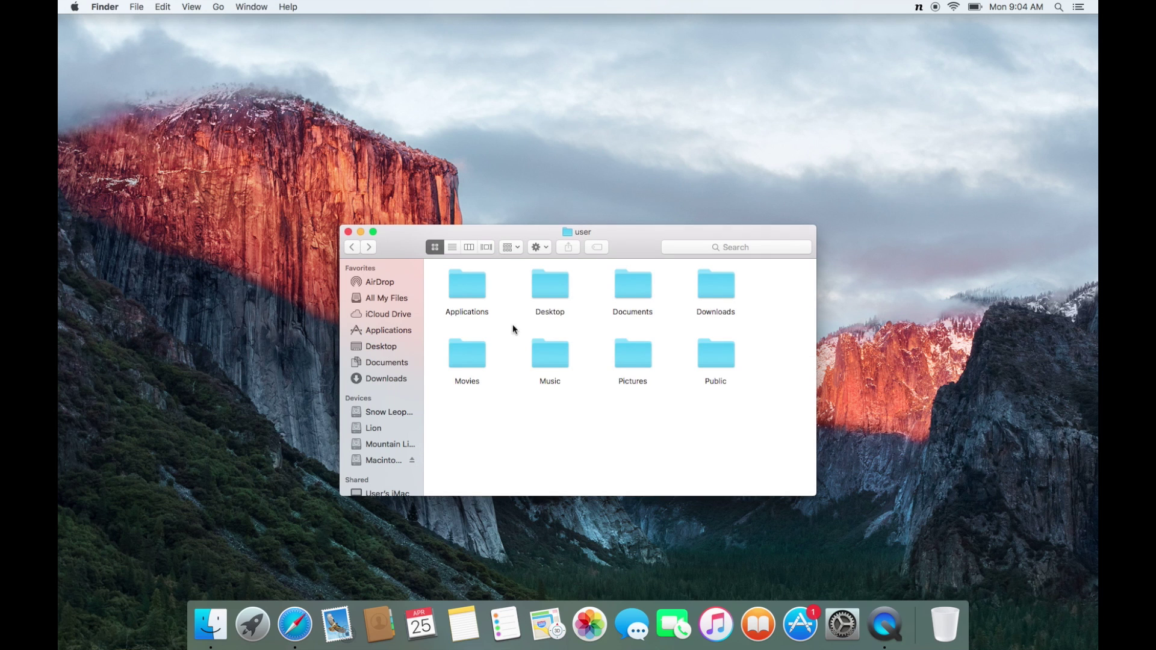
{"action": "double_click", "coordinate": [625, 357]}
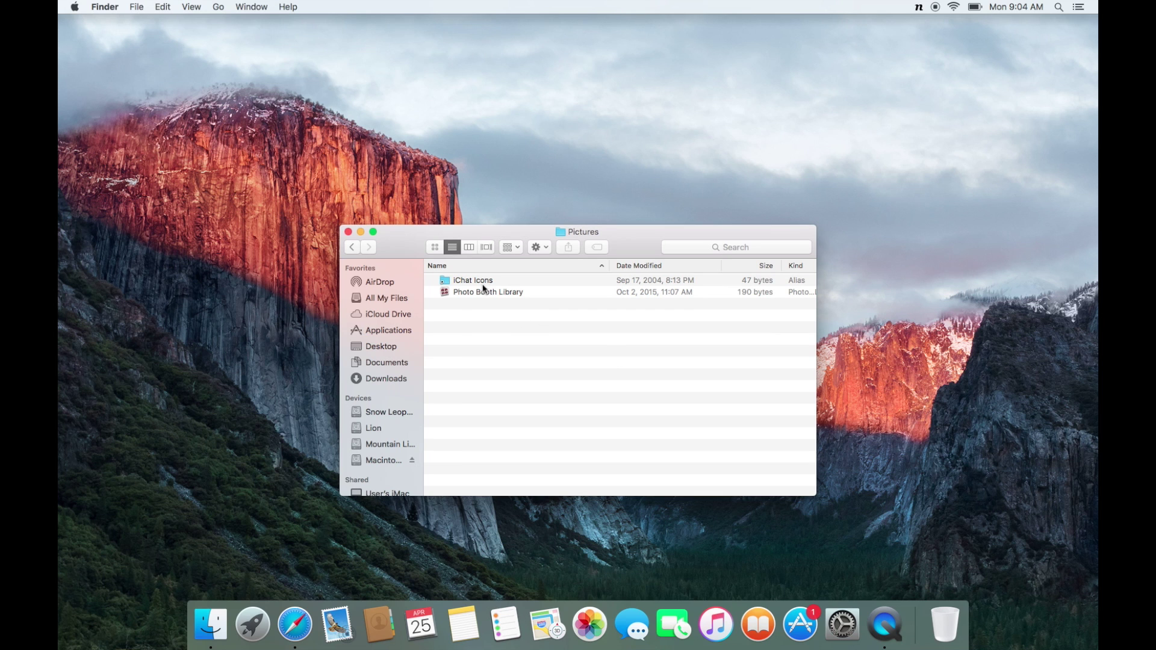
{"action": "left_click", "coordinate": [351, 248]}
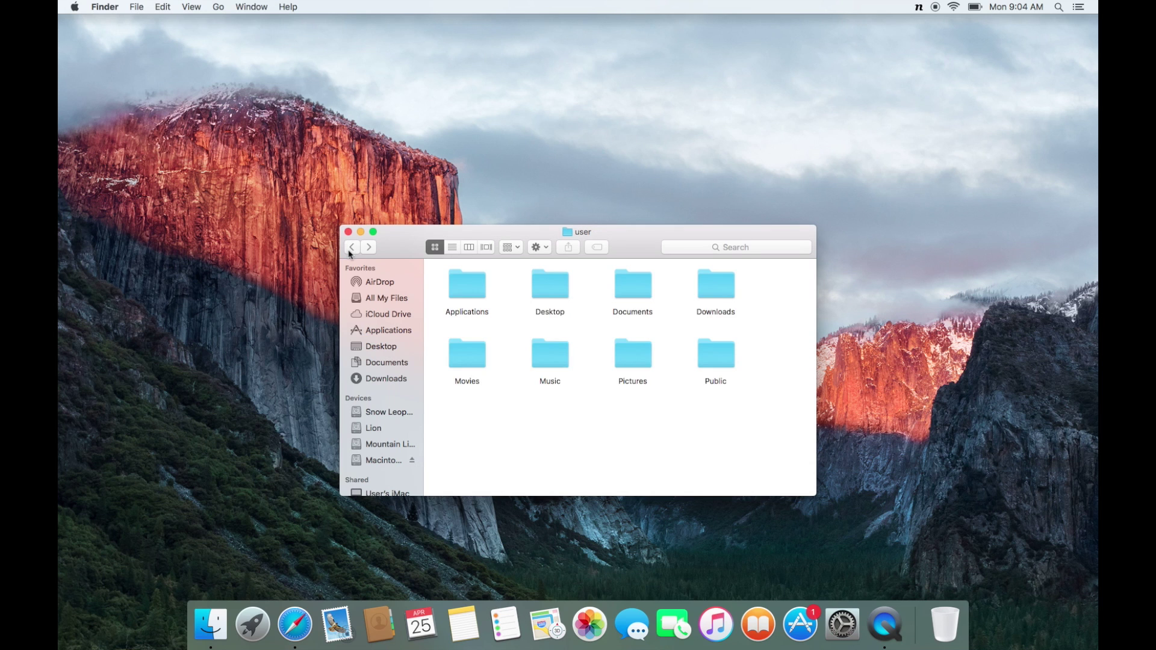
{"action": "left_click", "coordinate": [351, 248]}
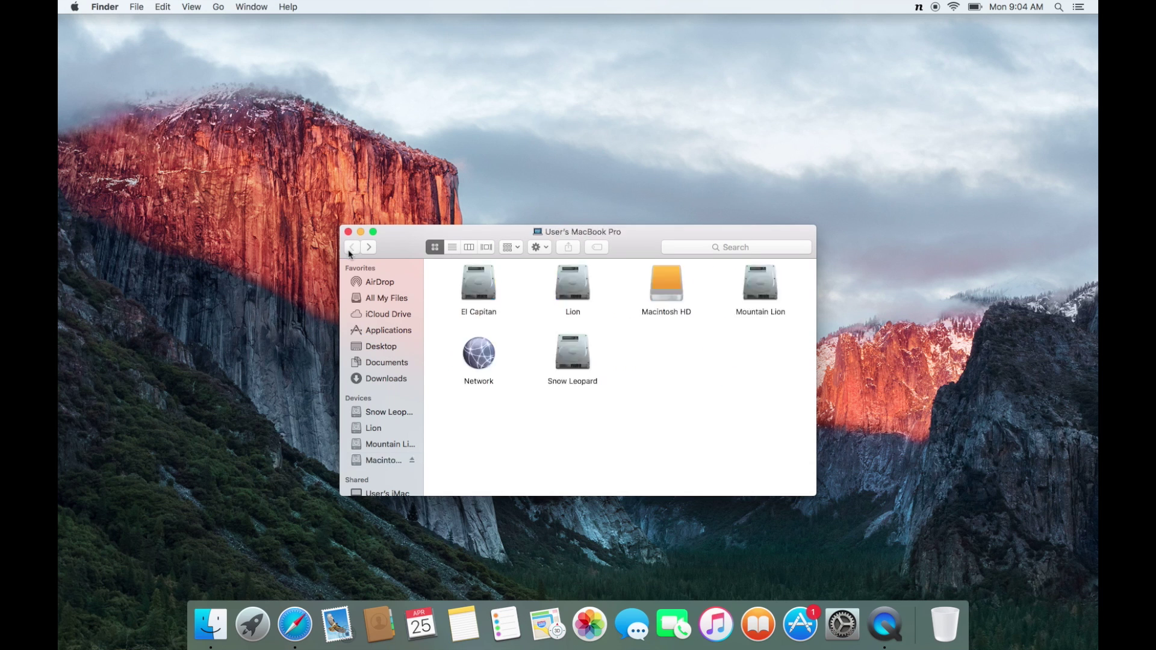
Step: Eject the Macintosh HD drive
{"action": "left_click", "coordinate": [663, 292]}
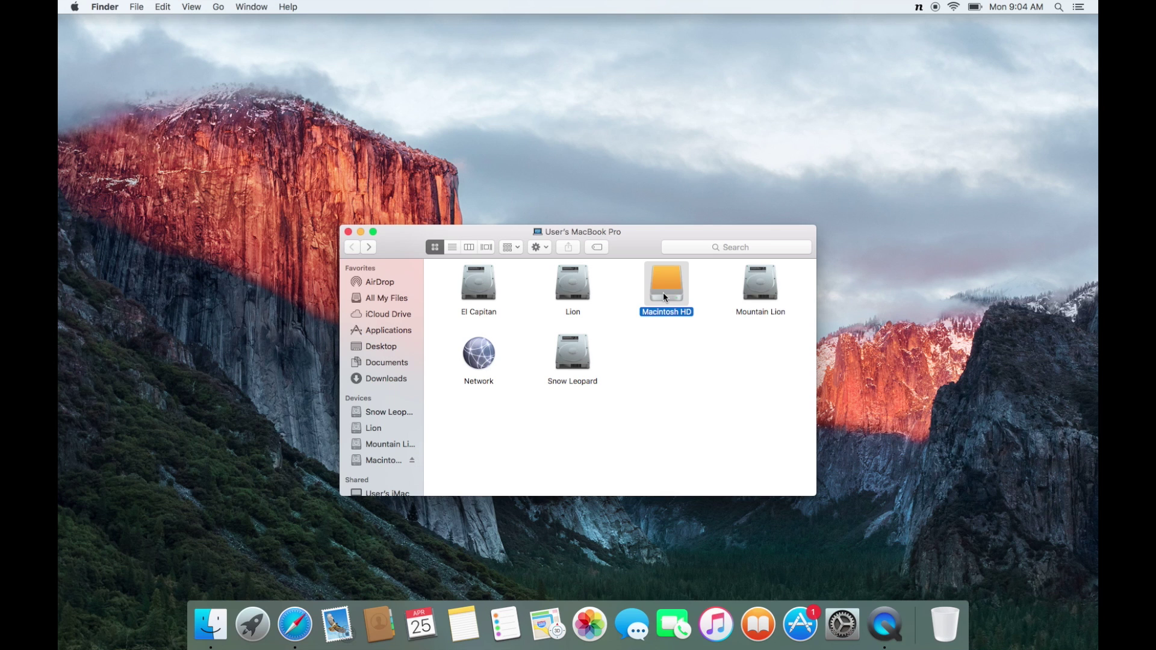
{"action": "right_click", "coordinate": [663, 292]}
{"action": "left_click", "coordinate": [686, 318]}
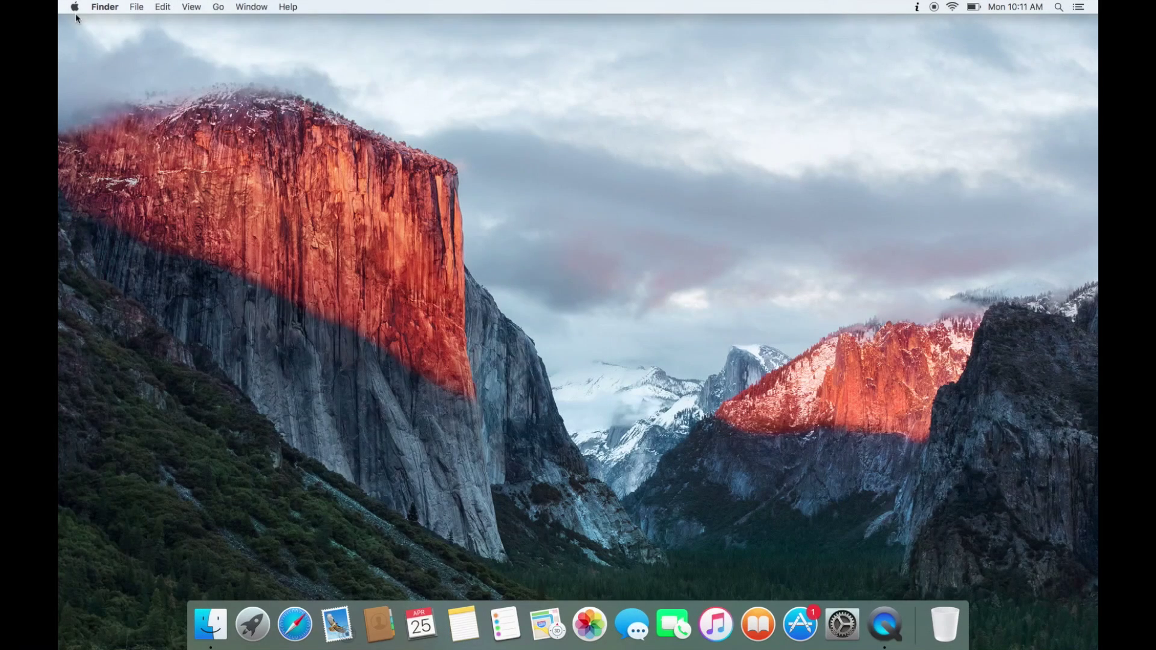
{"action": "left_click", "coordinate": [75, 8]}
{"action": "left_click", "coordinate": [76, 21]}
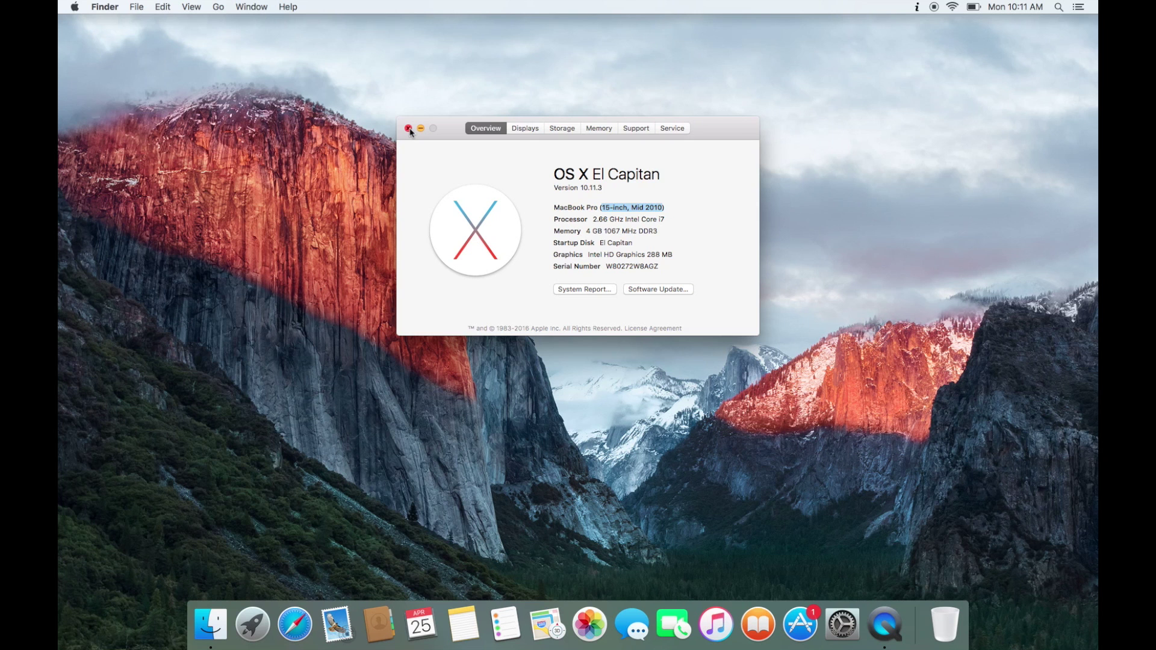
{"action": "left_click", "coordinate": [408, 129]}
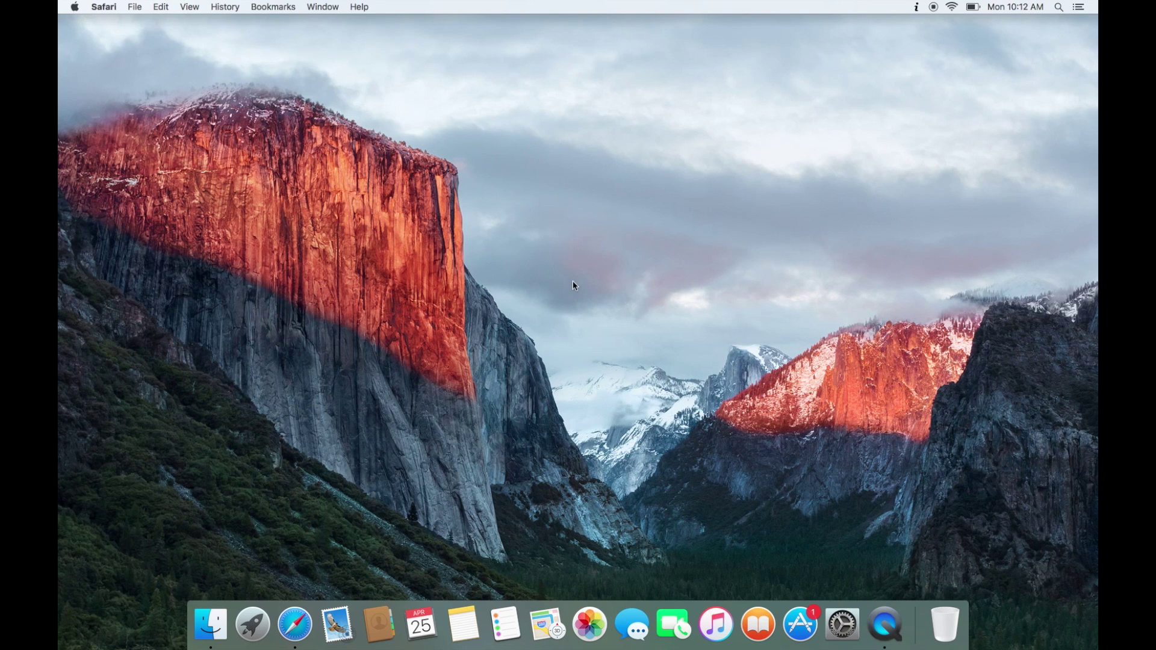
{"action": "key", "text": "super+n"}
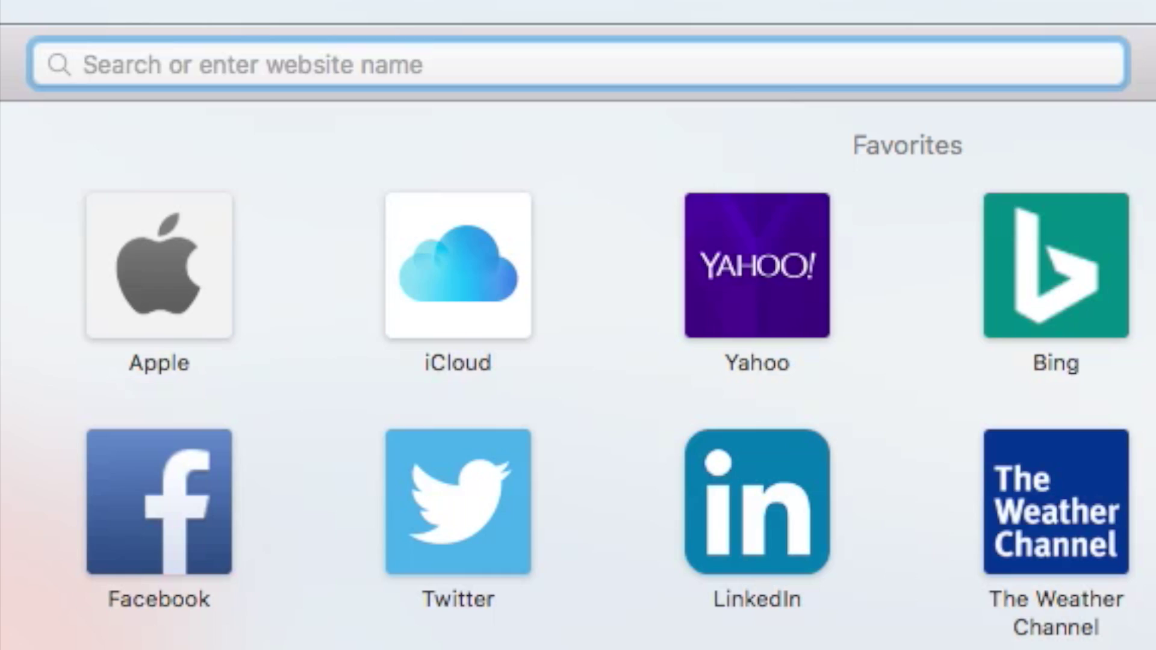
{"action": "type", "text": "www.app"}
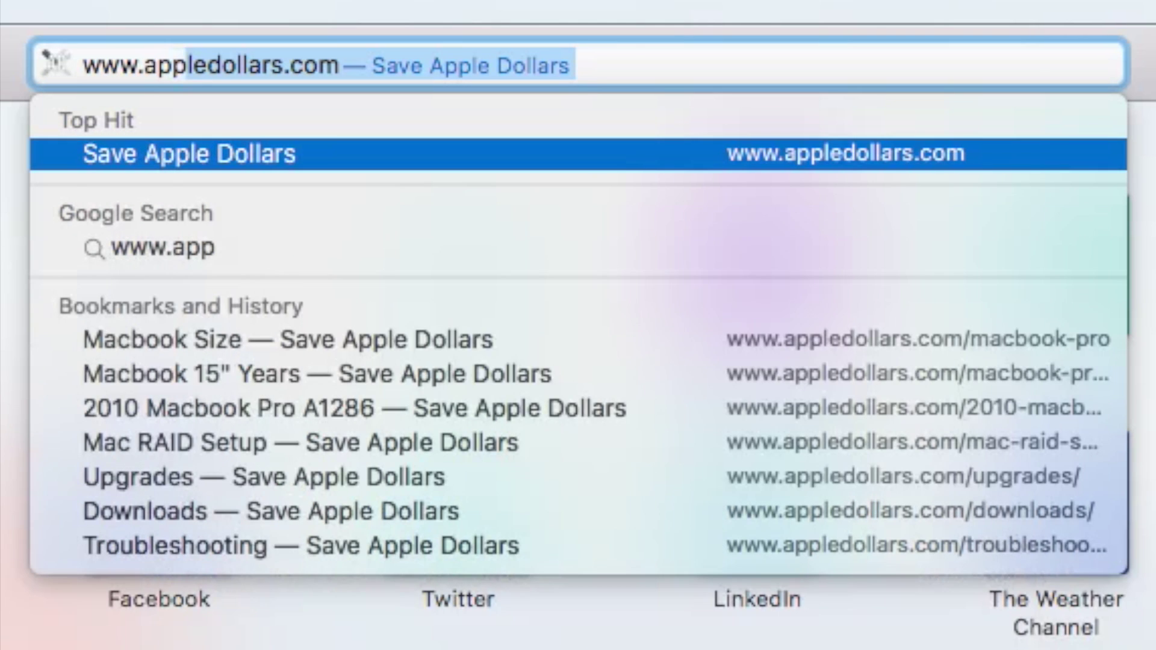
{"action": "type", "text": "ledollars.com"}
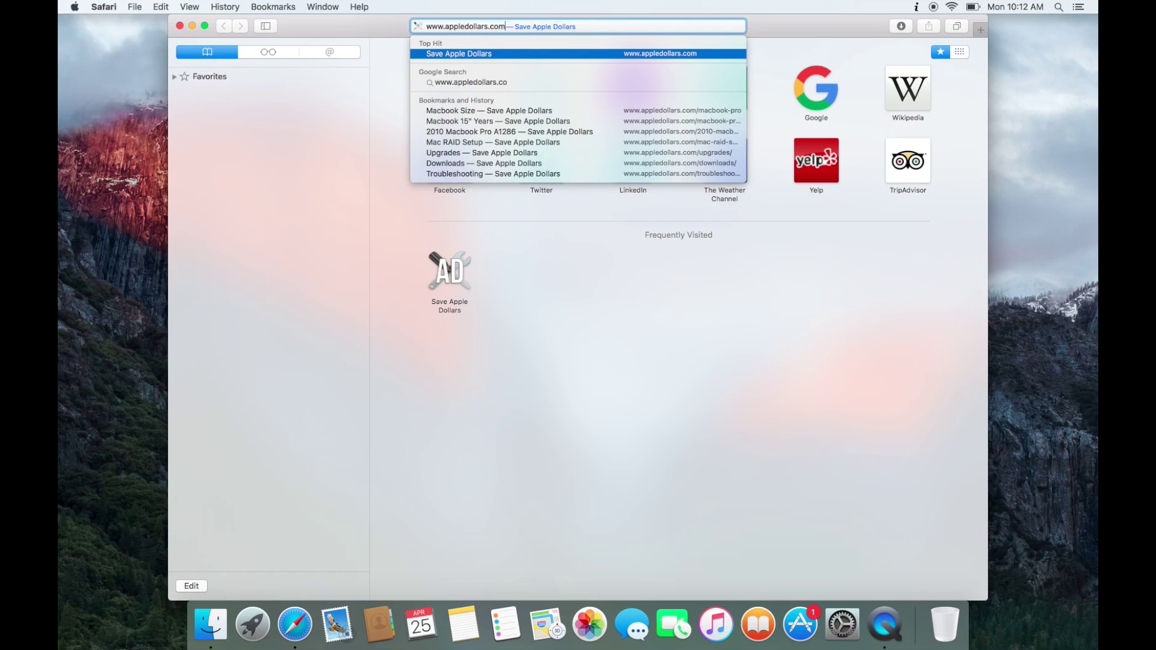
{"action": "key", "text": "Return"}
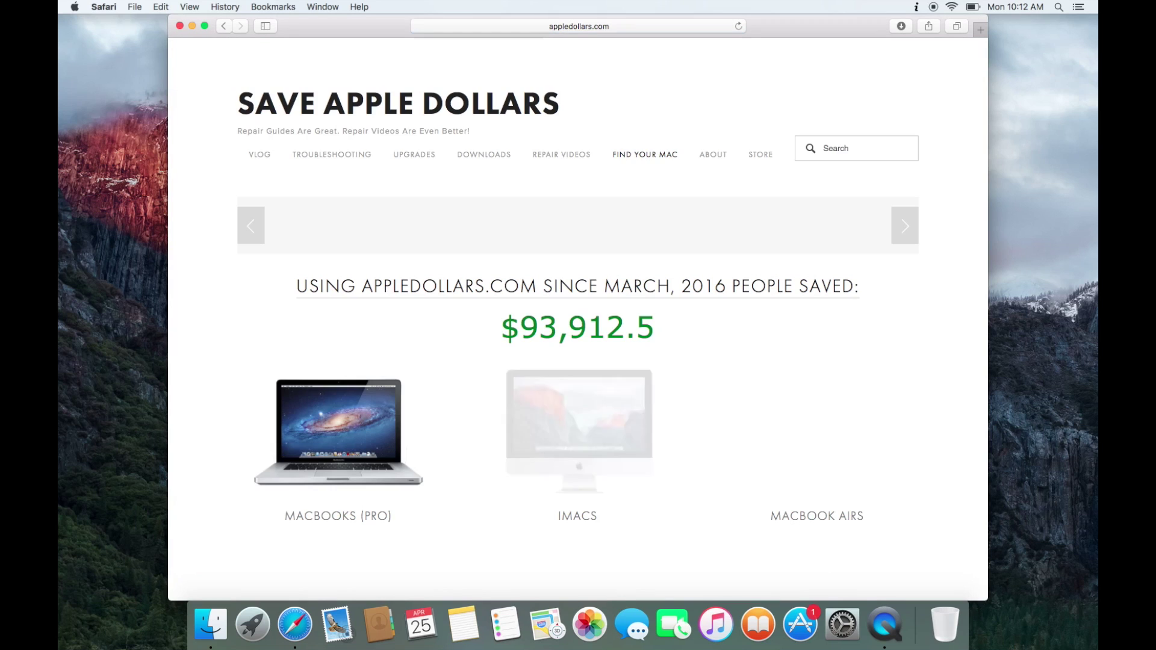
Step: Find the 2008–2012 Macbook Pro 15” row and highlight its SATA to USB Cable adapter
{"action": "scroll", "coordinate": [504, 268], "scroll_direction": "down", "scroll_amount": 2}
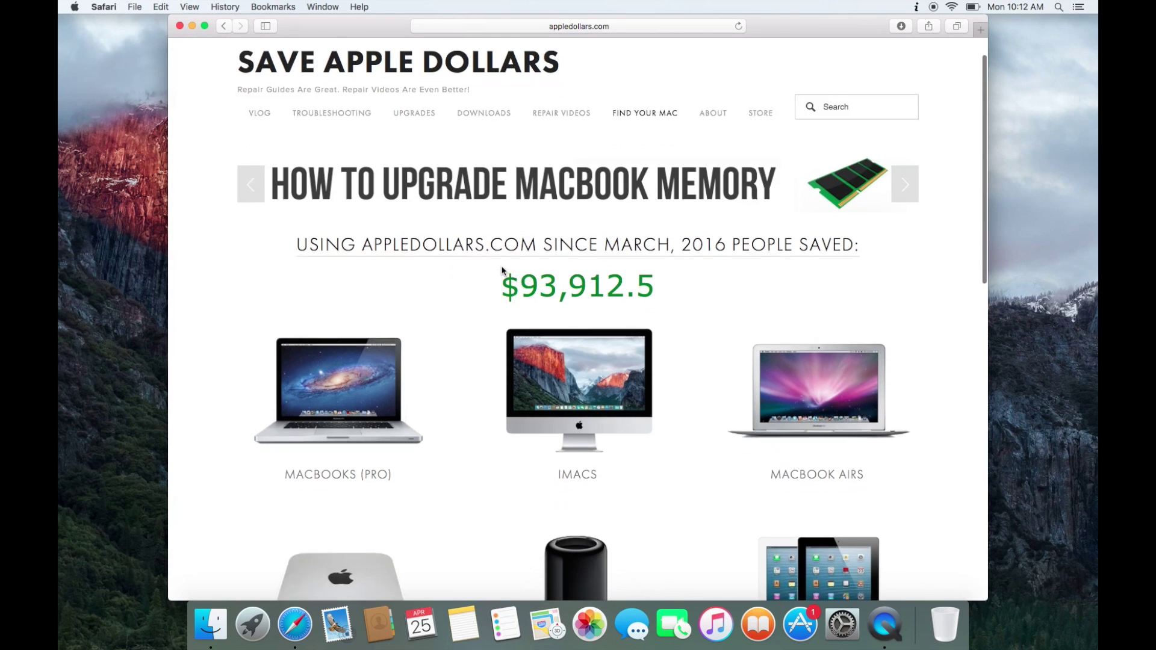
{"action": "scroll", "coordinate": [500, 265], "scroll_direction": "up", "scroll_amount": 2}
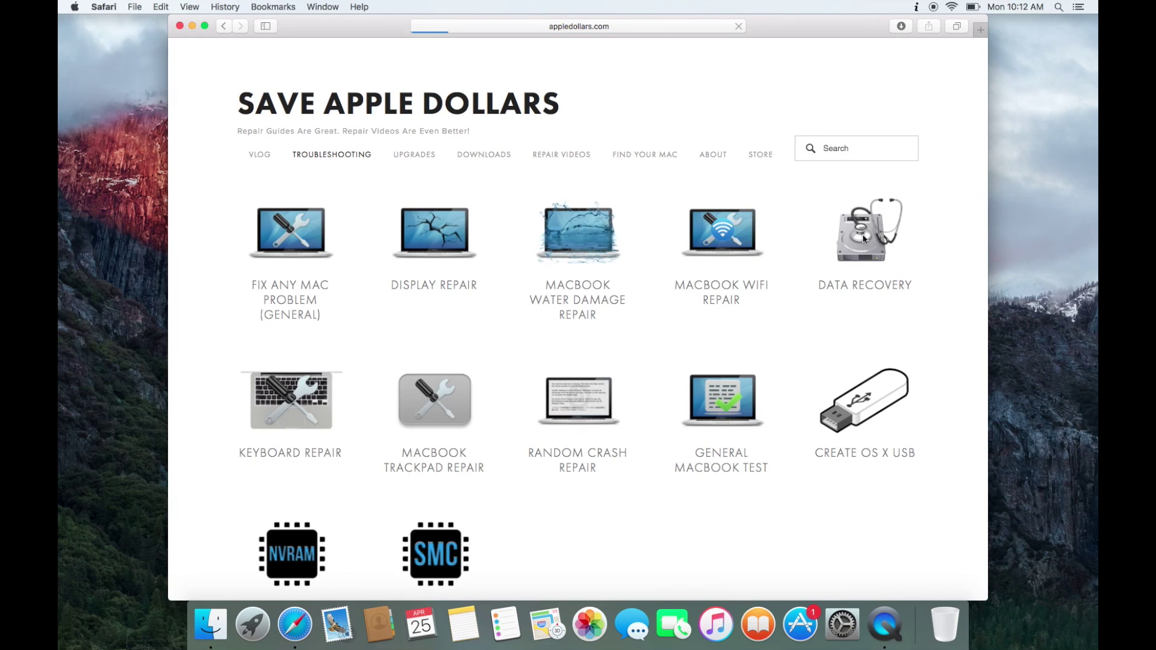
{"action": "scroll", "coordinate": [679, 265], "scroll_direction": "down", "scroll_amount": 15}
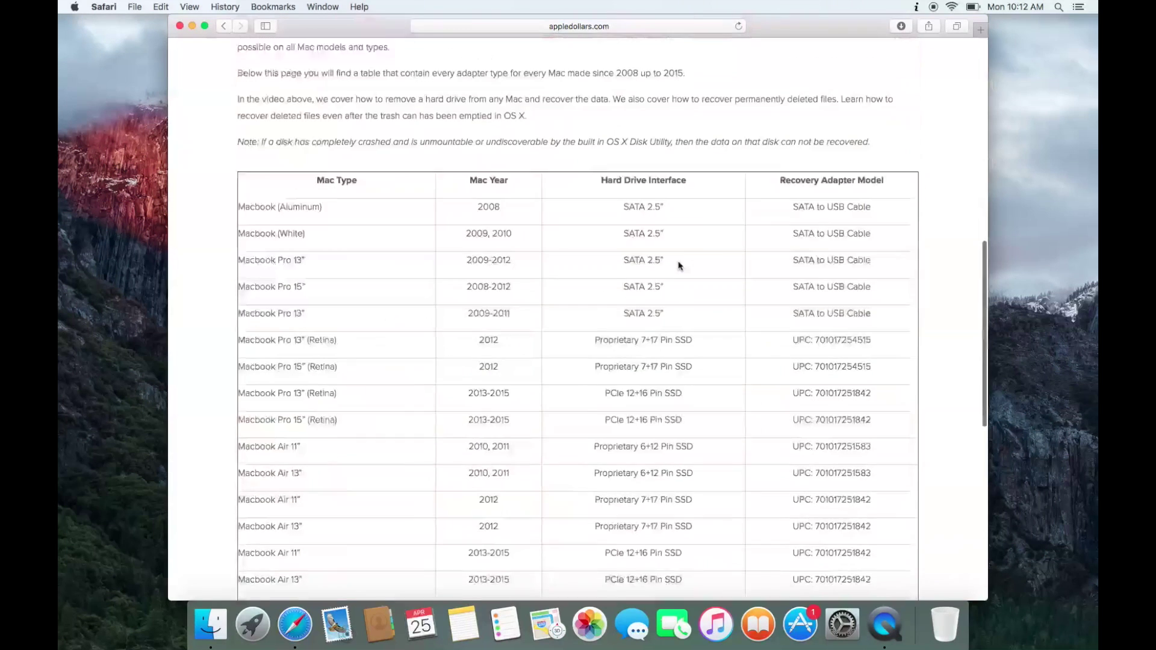
{"action": "scroll", "coordinate": [679, 262], "scroll_direction": "down", "scroll_amount": 3}
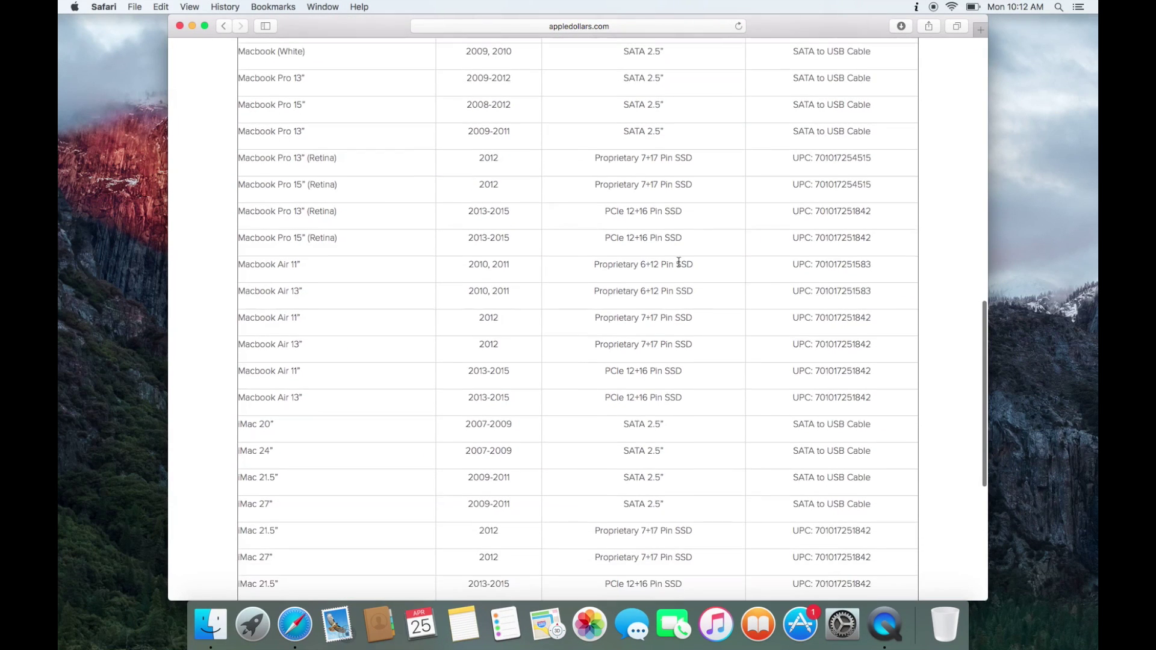
{"action": "scroll", "coordinate": [678, 262], "scroll_direction": "up", "scroll_amount": 3}
{"action": "scroll", "coordinate": [678, 262], "scroll_direction": "down", "scroll_amount": 1}
{"action": "scroll", "coordinate": [679, 262], "scroll_direction": "up", "scroll_amount": 2}
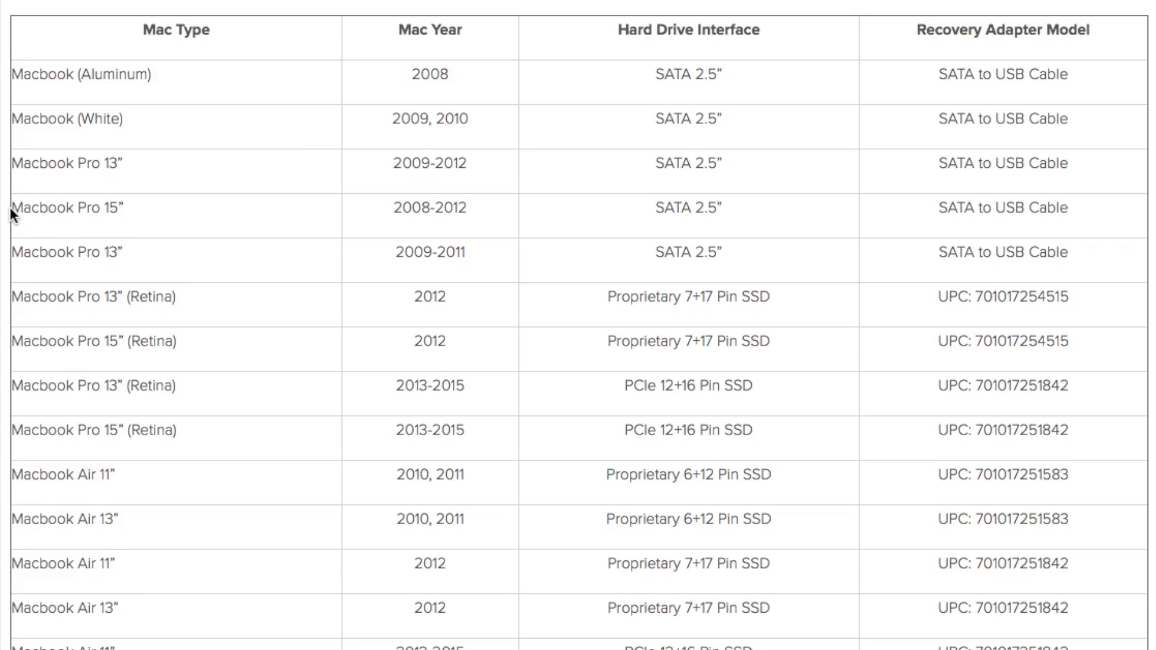
{"action": "left_click_drag", "start_coordinate": [201, 205], "coordinate": [641, 216]}
{"action": "left_click_drag", "start_coordinate": [883, 223], "coordinate": [1051, 222]}
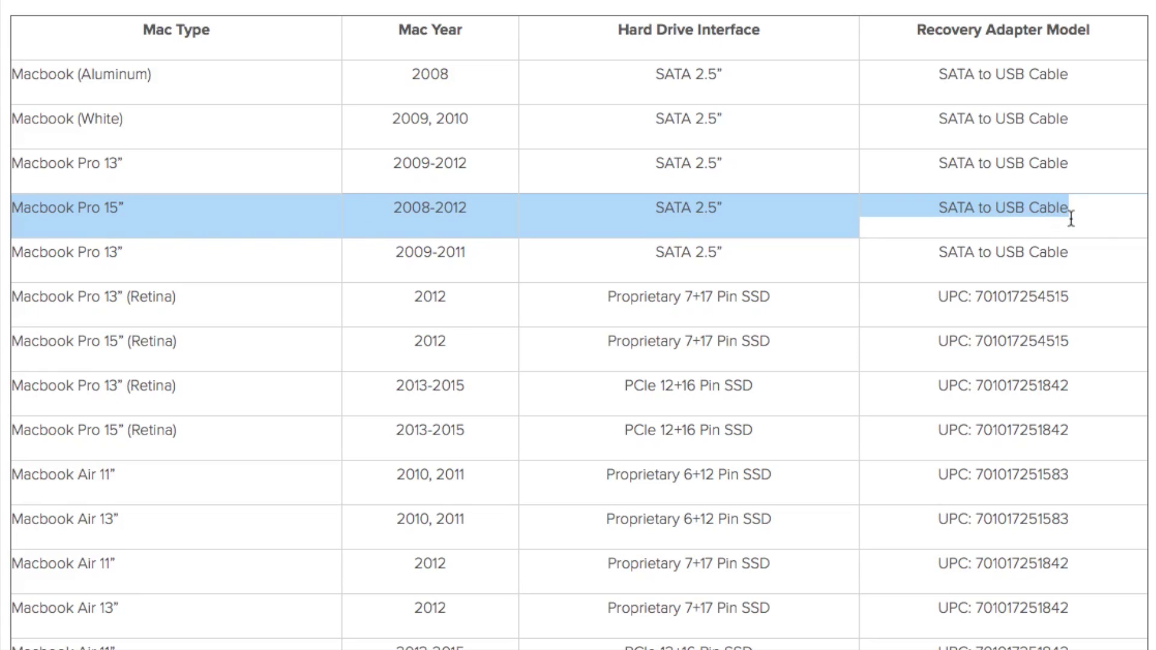
{"action": "left_click", "coordinate": [929, 209]}
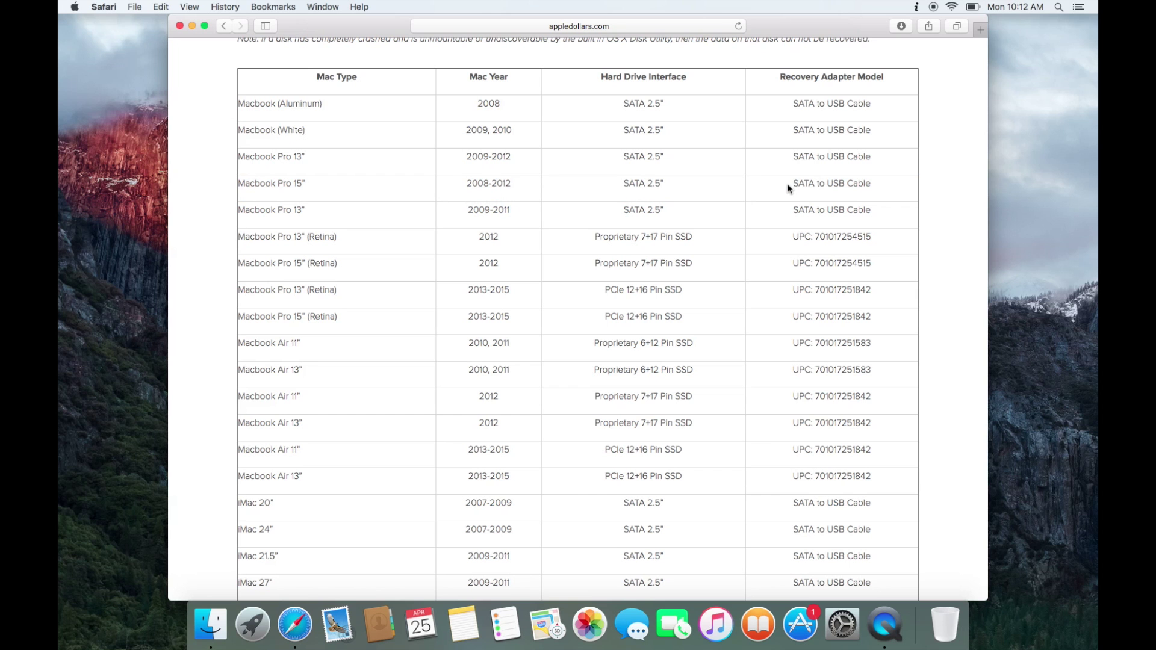
{"action": "scroll", "coordinate": [930, 210], "scroll_direction": "up", "scroll_amount": 10}
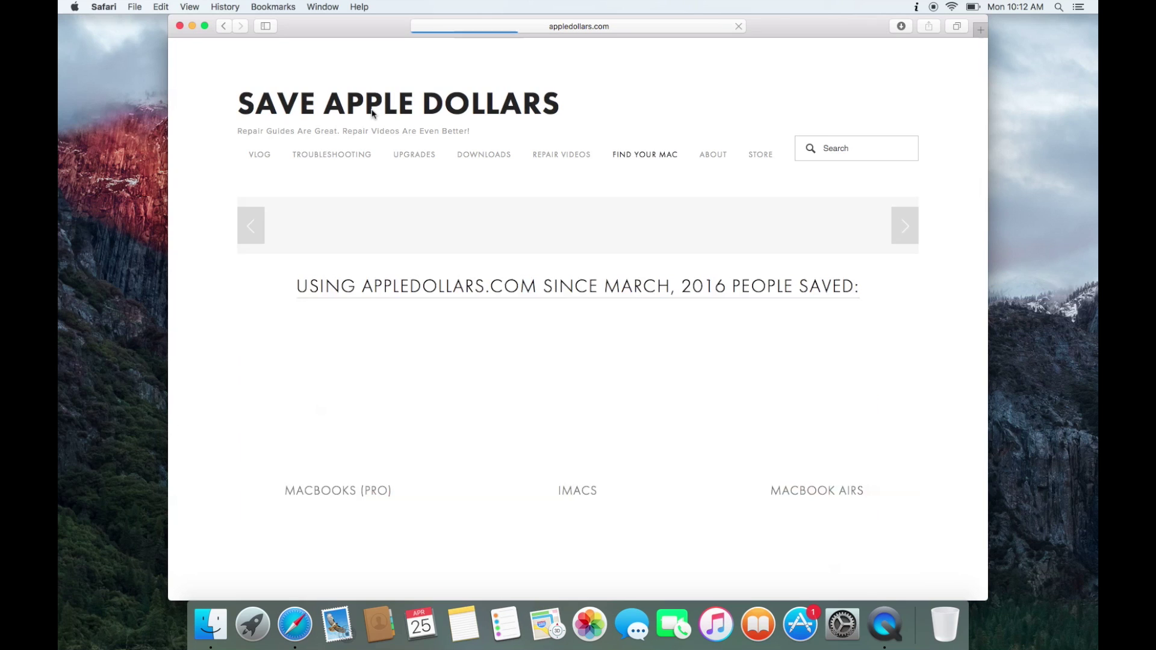
Step: Watch the hard drive upgrade video to 0:24, then close it to reveal the full parts diagram
{"action": "scroll", "coordinate": [496, 234], "scroll_direction": "down", "scroll_amount": 2}
{"action": "scroll", "coordinate": [497, 233], "scroll_direction": "down", "scroll_amount": 1}
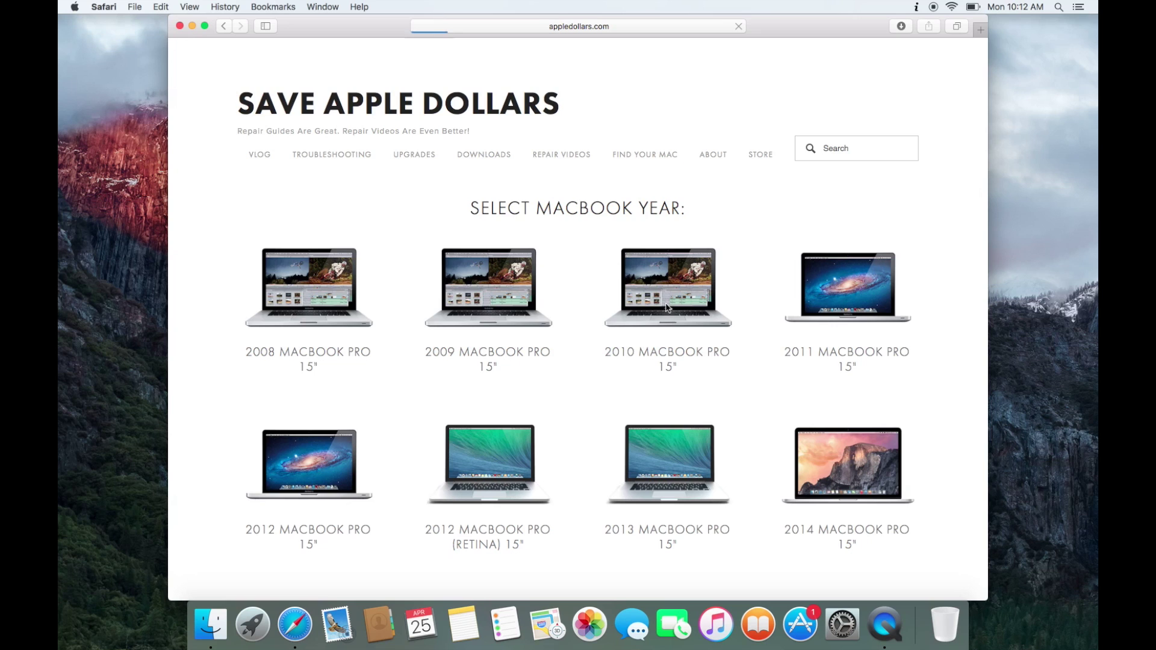
{"action": "scroll", "coordinate": [666, 307], "scroll_direction": "down", "scroll_amount": 2}
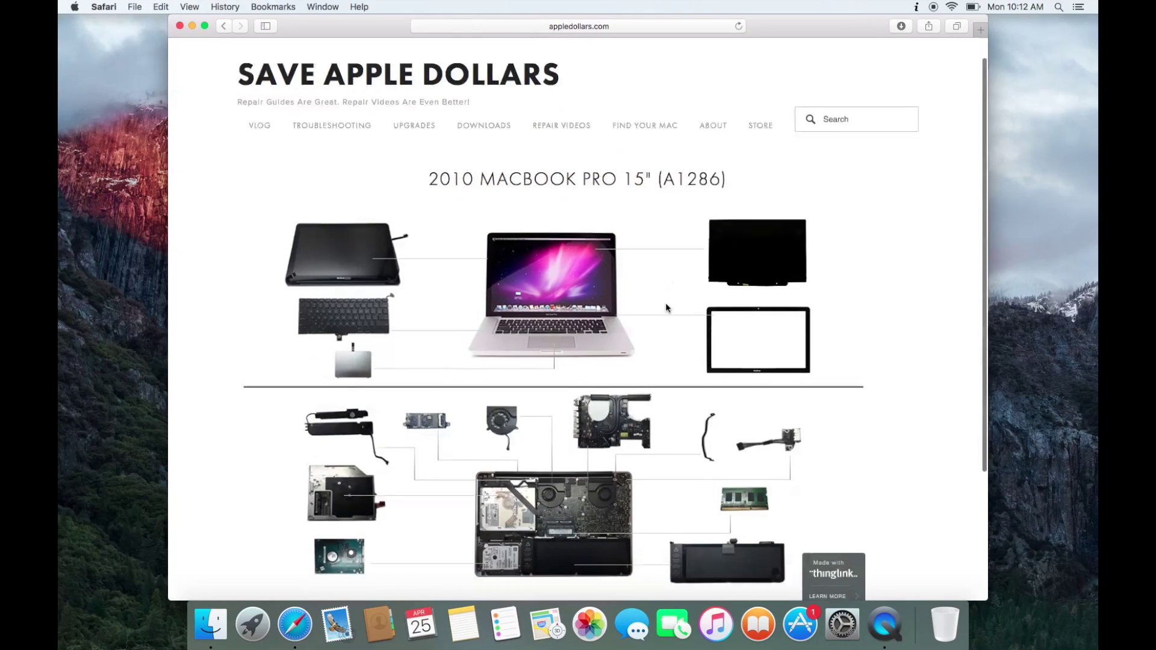
{"action": "scroll", "coordinate": [667, 308], "scroll_direction": "down", "scroll_amount": 3}
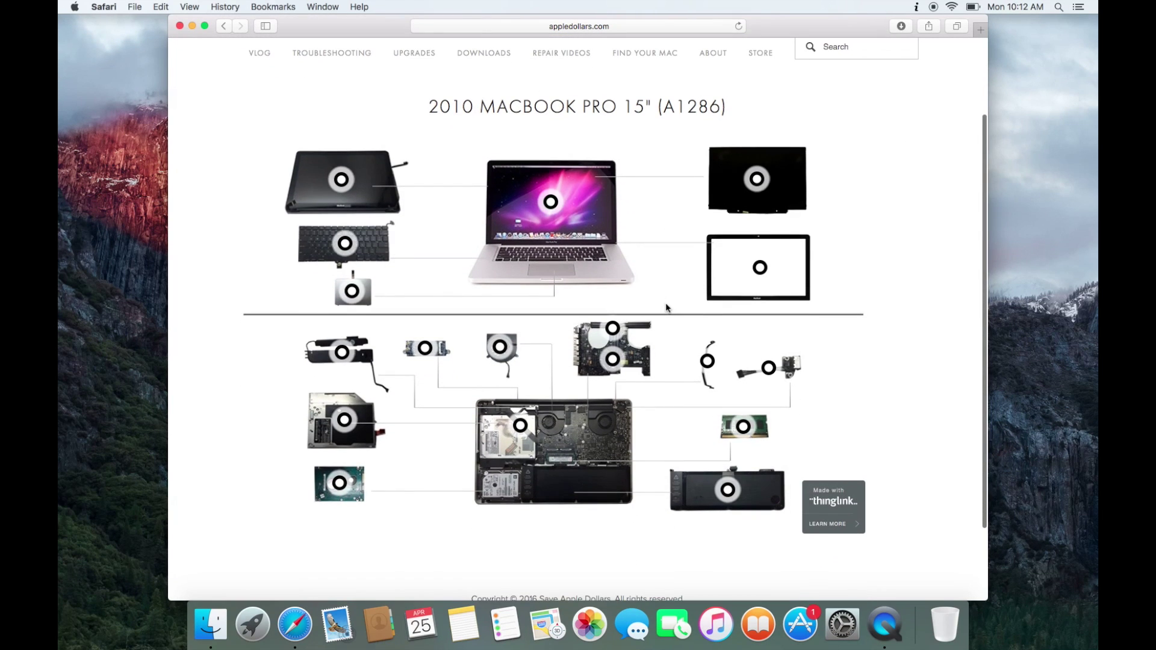
{"action": "mouse_move", "coordinate": [335, 480]}
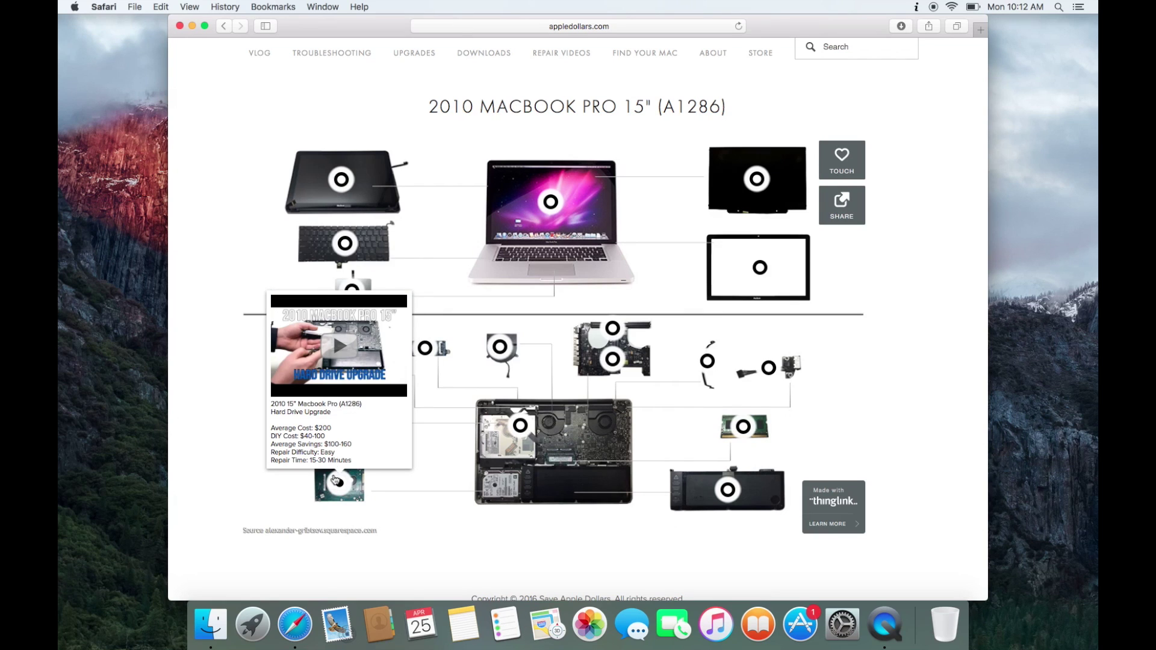
{"action": "left_click", "coordinate": [336, 355]}
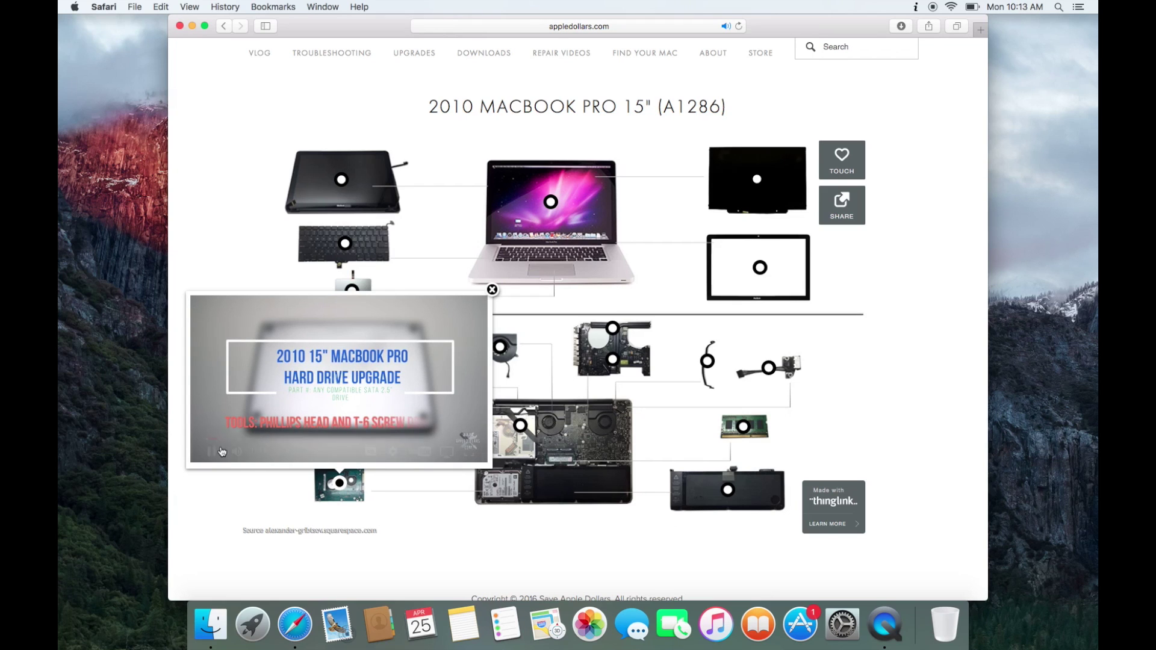
{"action": "left_click", "coordinate": [221, 452]}
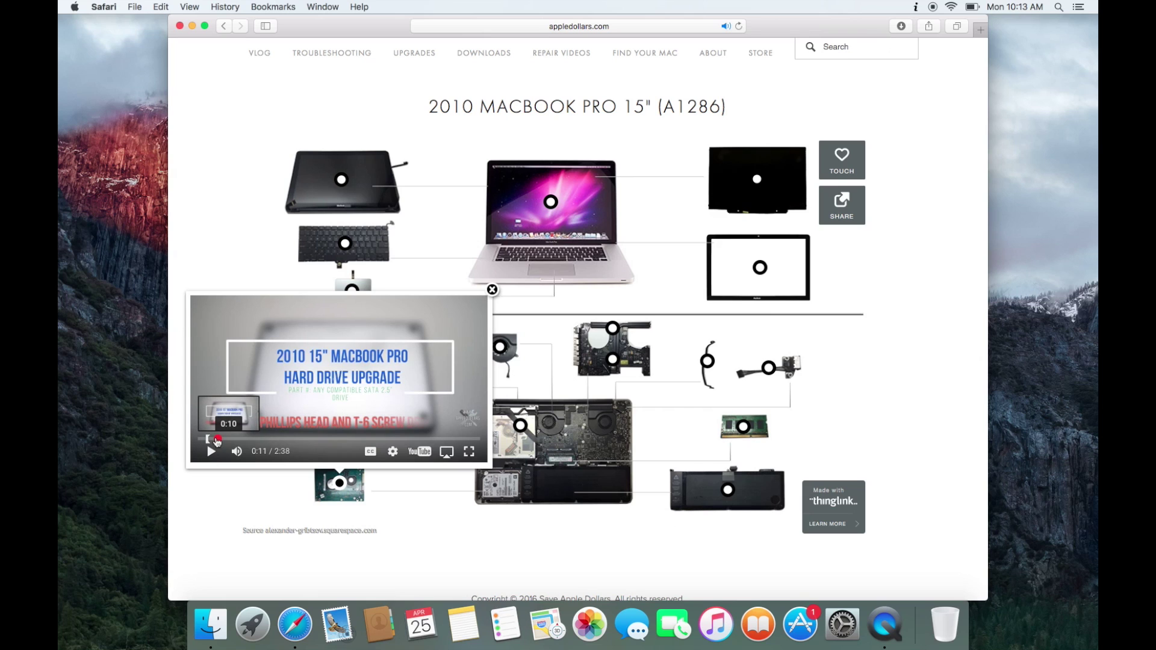
{"action": "left_click_drag", "start_coordinate": [242, 443], "coordinate": [315, 439]}
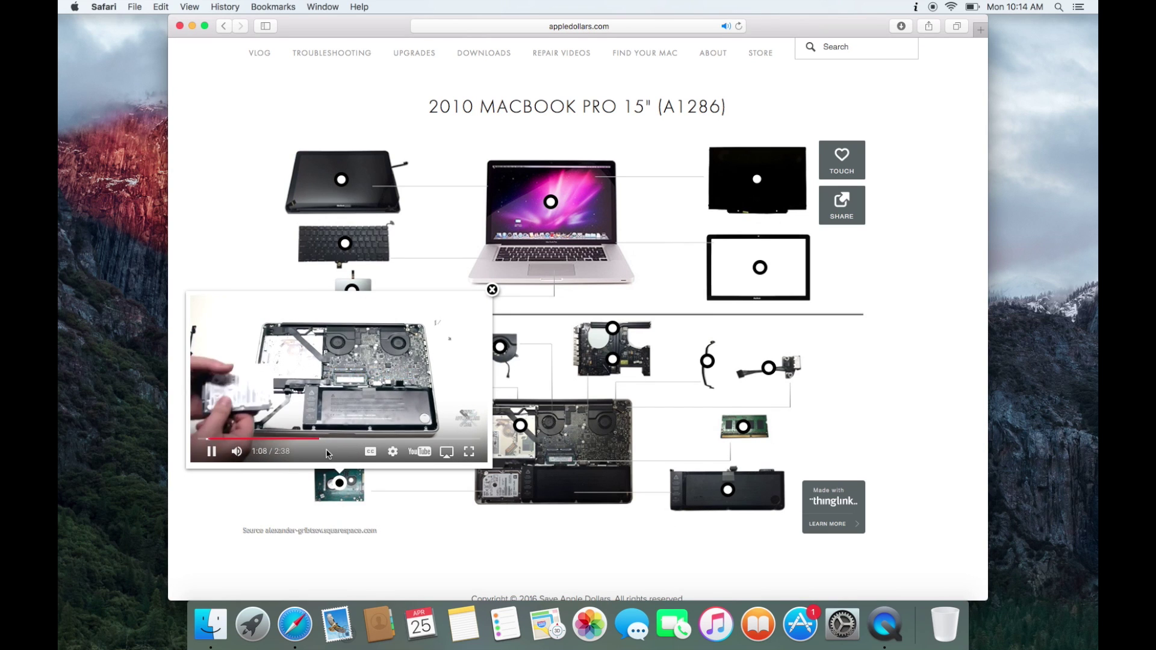
{"action": "left_click", "coordinate": [492, 290]}
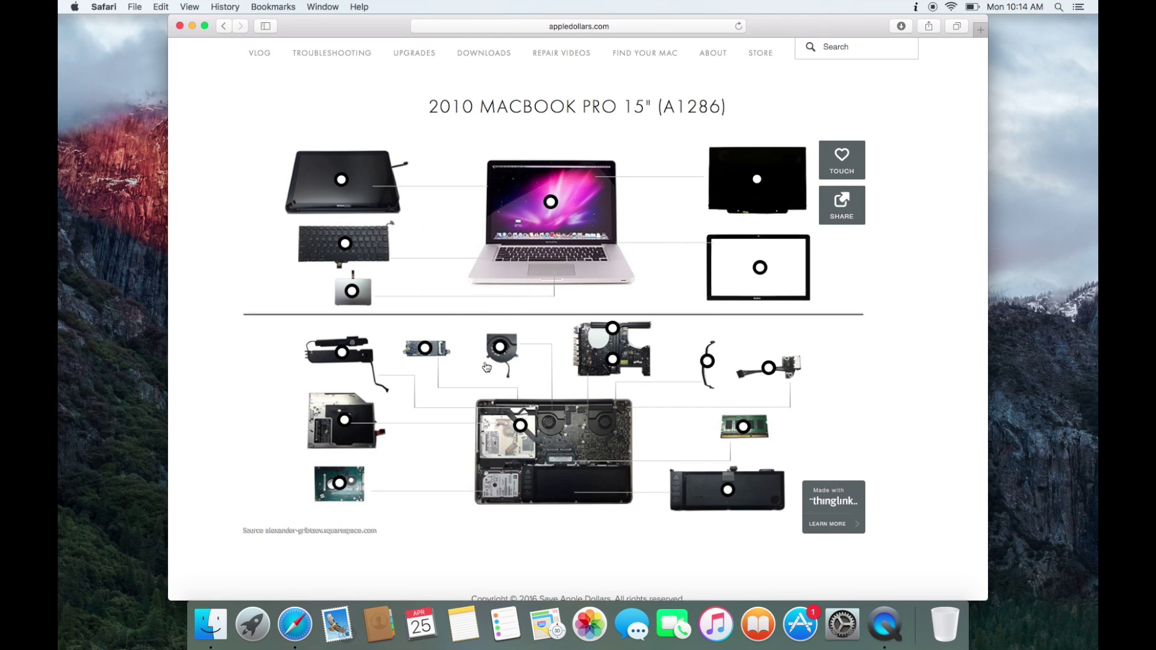
{"action": "scroll", "coordinate": [486, 367], "scroll_direction": "up", "scroll_amount": 3}
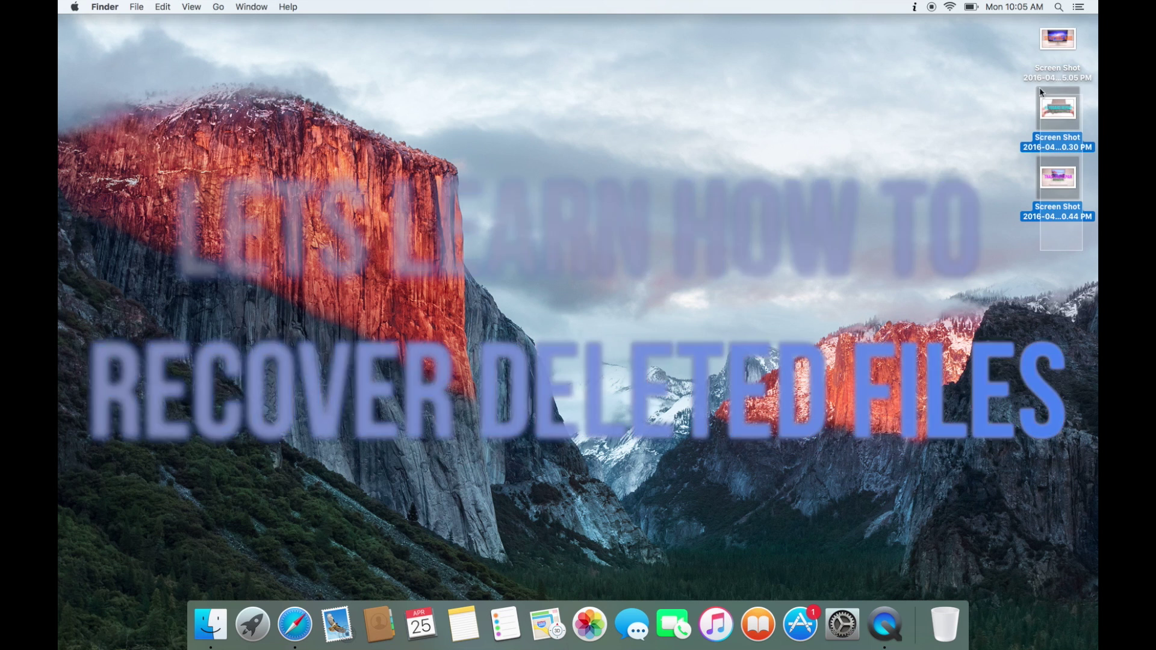
Step: View the first two desktop screenshots in Preview, then quit Preview
{"action": "left_click_drag", "start_coordinate": [1049, 53], "coordinate": [1053, 48]}
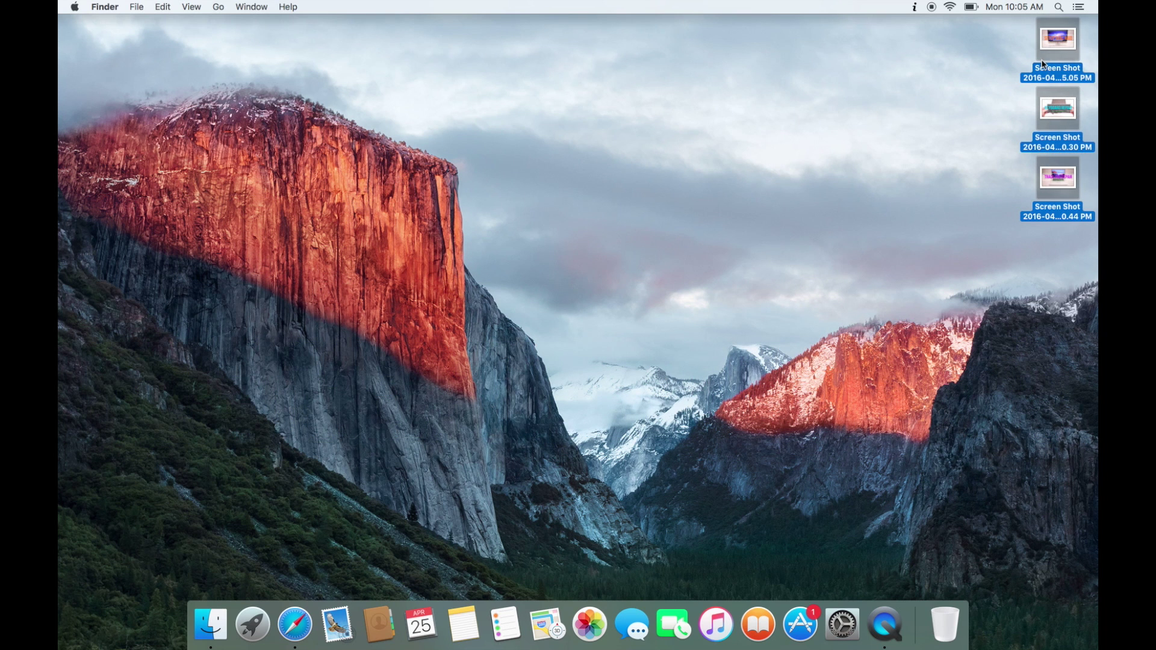
{"action": "left_click", "coordinate": [1005, 102]}
{"action": "left_click", "coordinate": [1050, 43]}
{"action": "double_click", "coordinate": [1050, 41]}
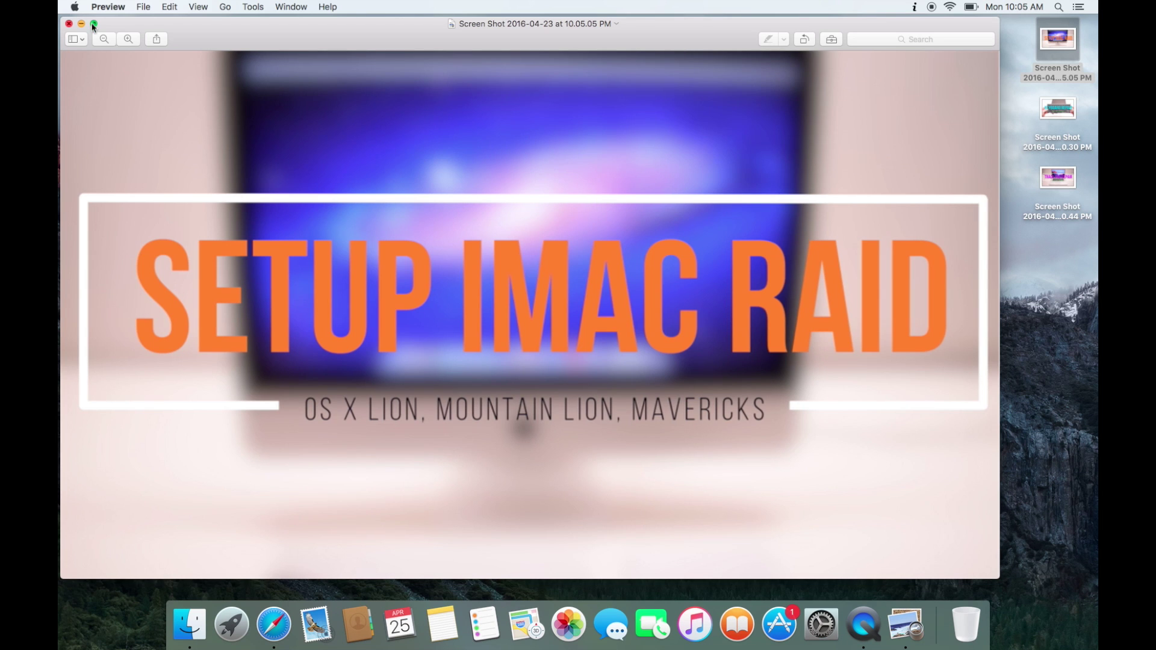
{"action": "left_click", "coordinate": [69, 25]}
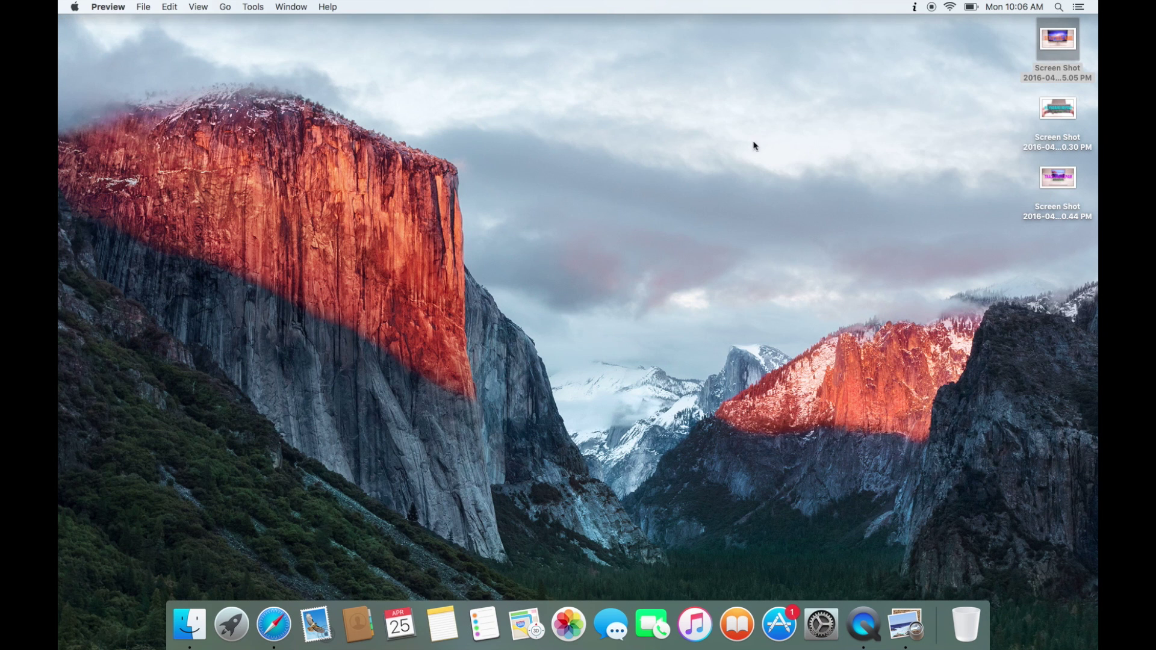
{"action": "double_click", "coordinate": [1059, 148]}
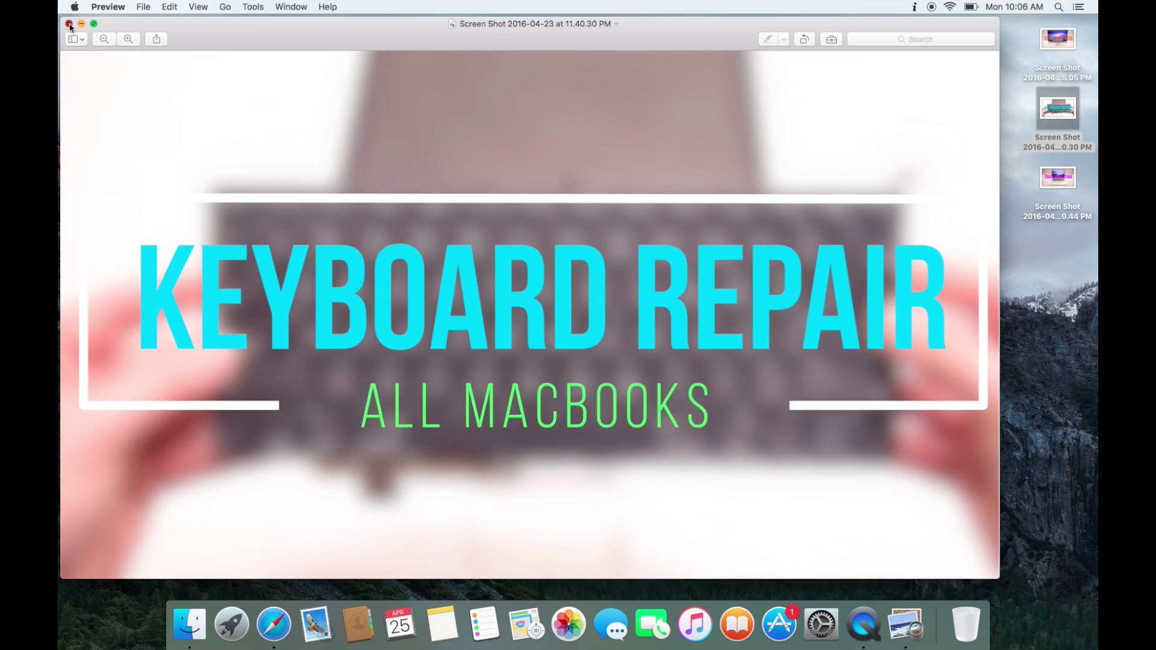
{"action": "left_click", "coordinate": [68, 25]}
{"action": "right_click", "coordinate": [908, 628]}
{"action": "left_click", "coordinate": [921, 583]}
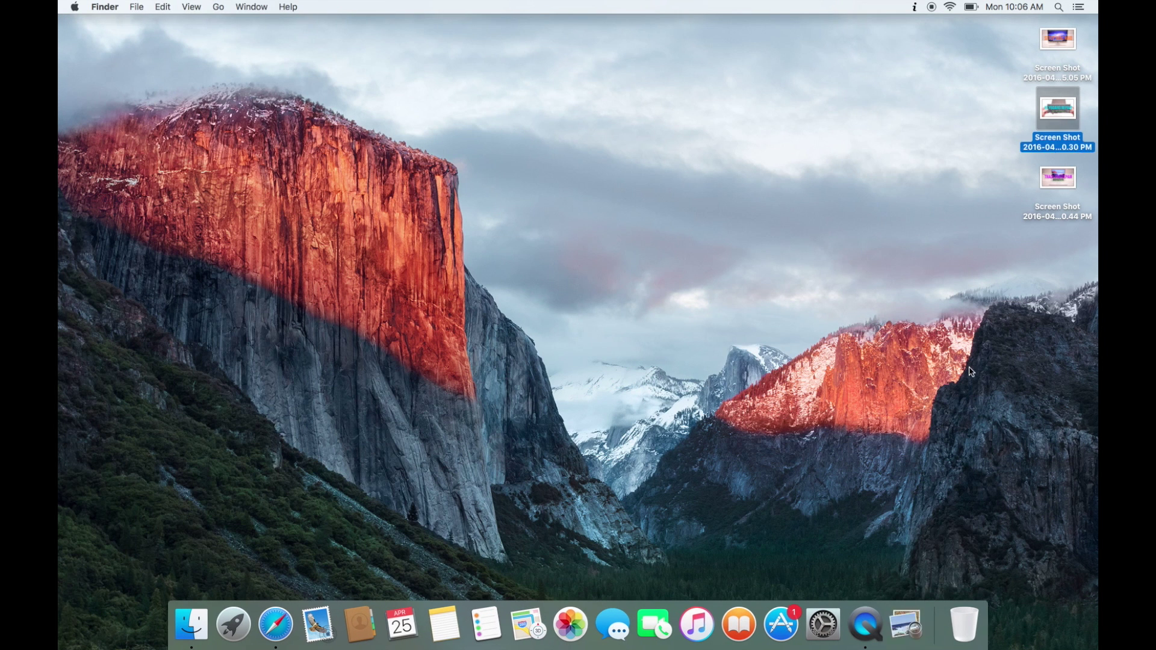
Step: Move the three screenshots to the Trash and permanently empty it
{"action": "left_click_drag", "start_coordinate": [1071, 248], "coordinate": [1063, 110]}
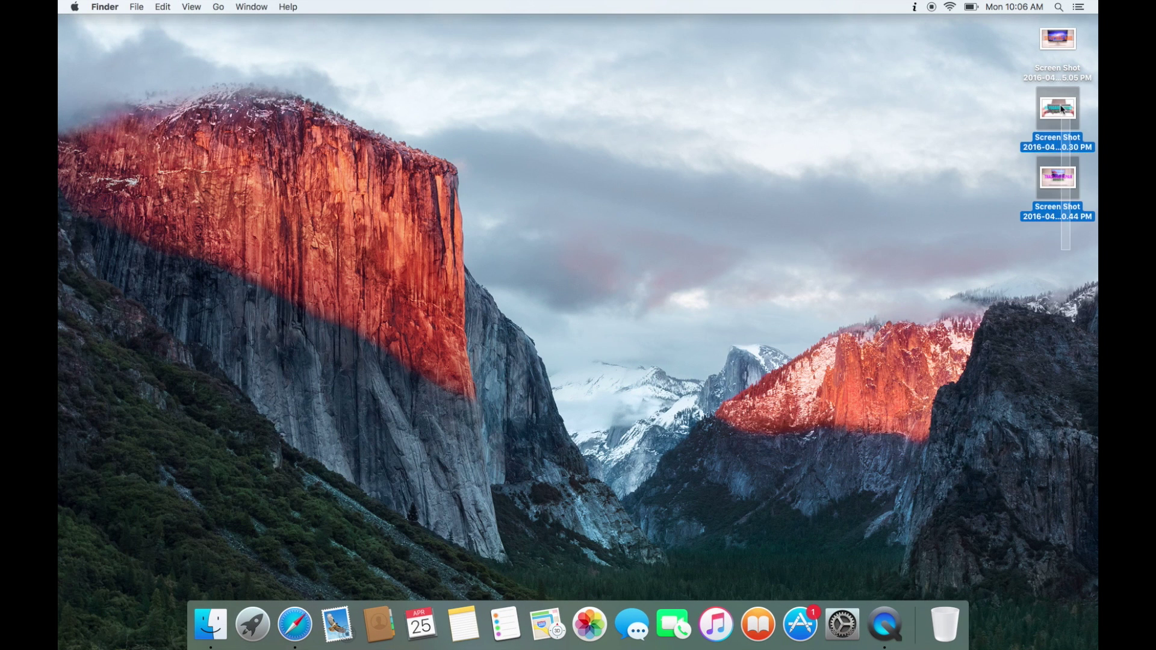
{"action": "right_click", "coordinate": [1051, 43]}
{"action": "left_click", "coordinate": [1005, 95]}
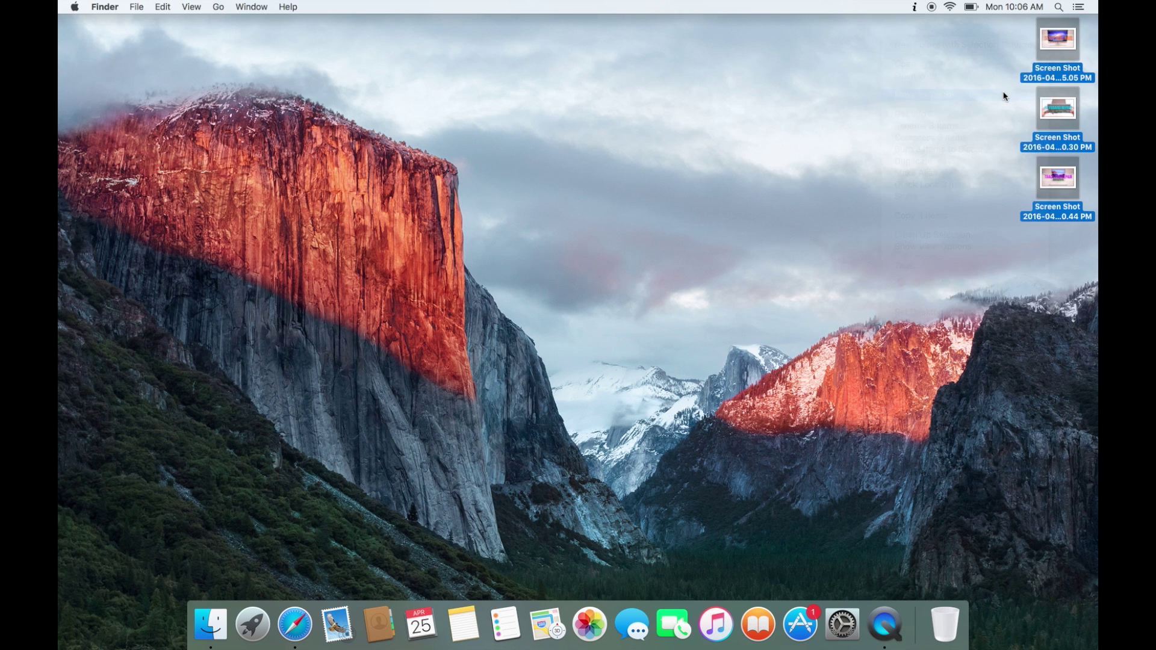
{"action": "right_click", "coordinate": [950, 626]}
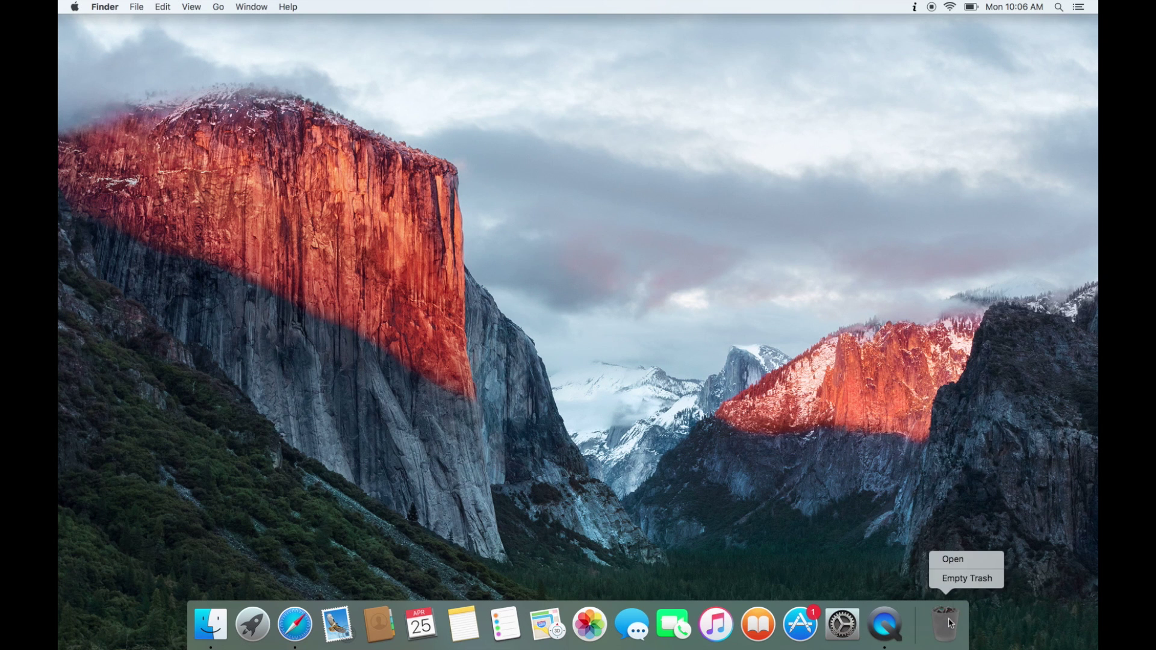
{"action": "left_click", "coordinate": [965, 579]}
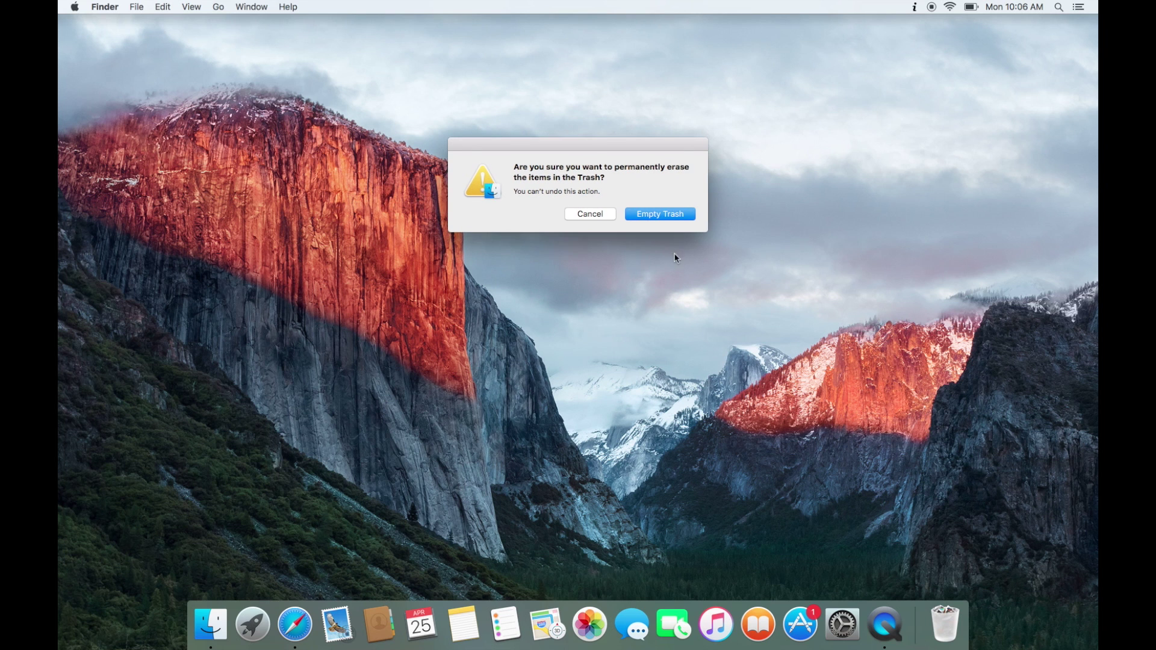
{"action": "left_click", "coordinate": [659, 215]}
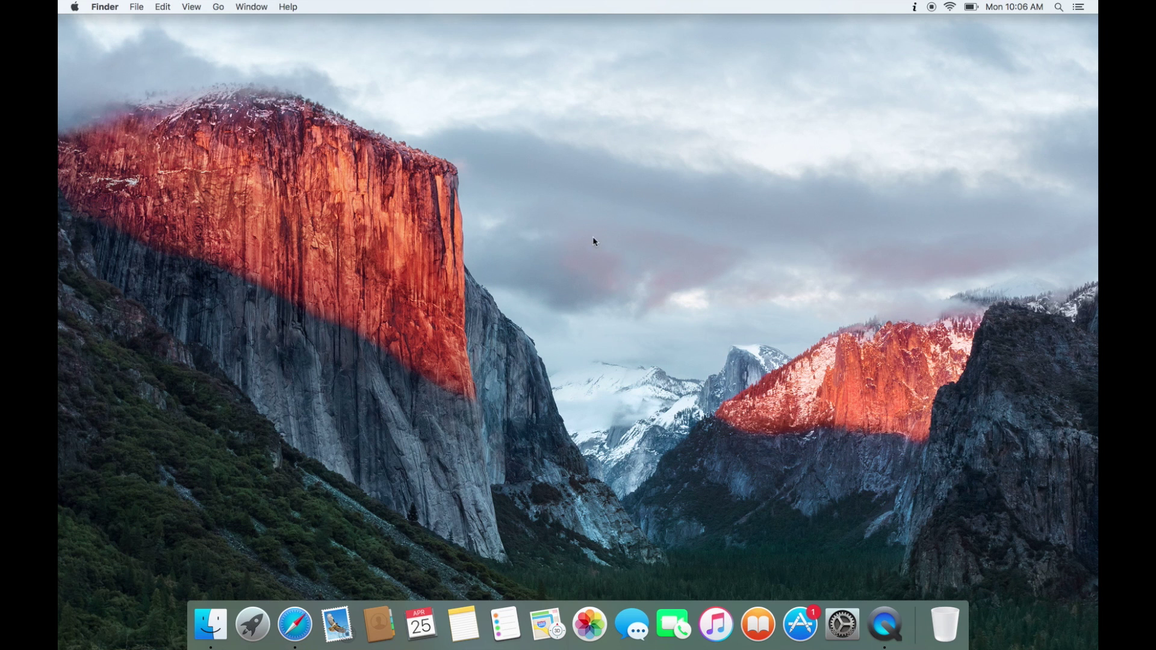
{"action": "left_click", "coordinate": [298, 619]}
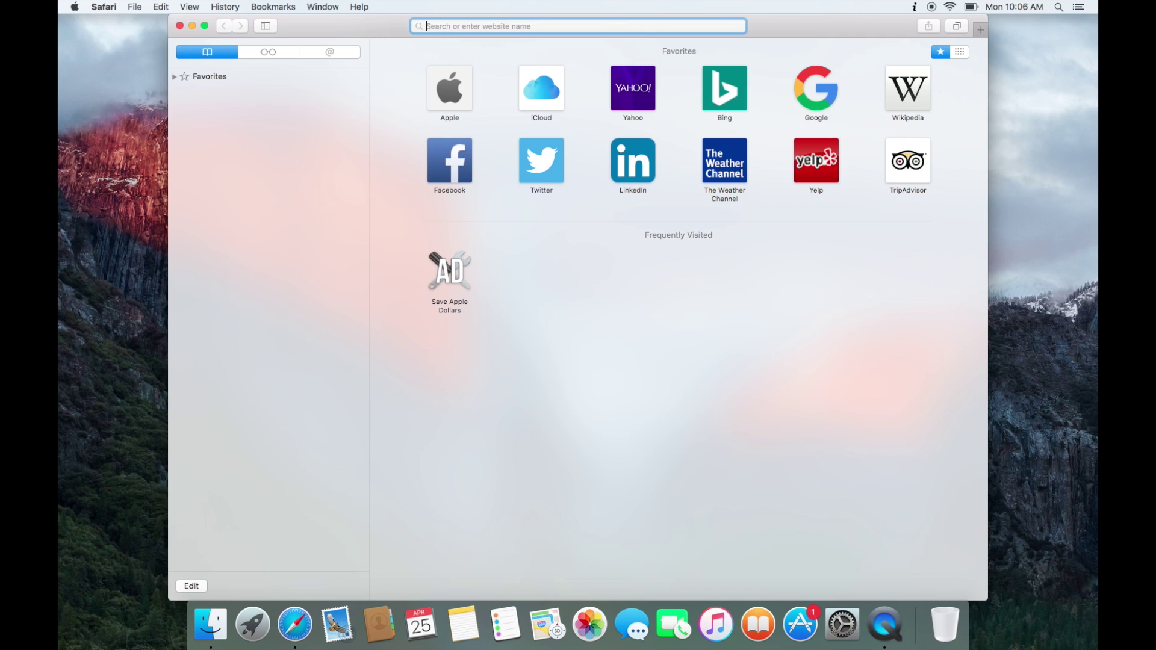
{"action": "type", "text": "www.appledollars.com/"}
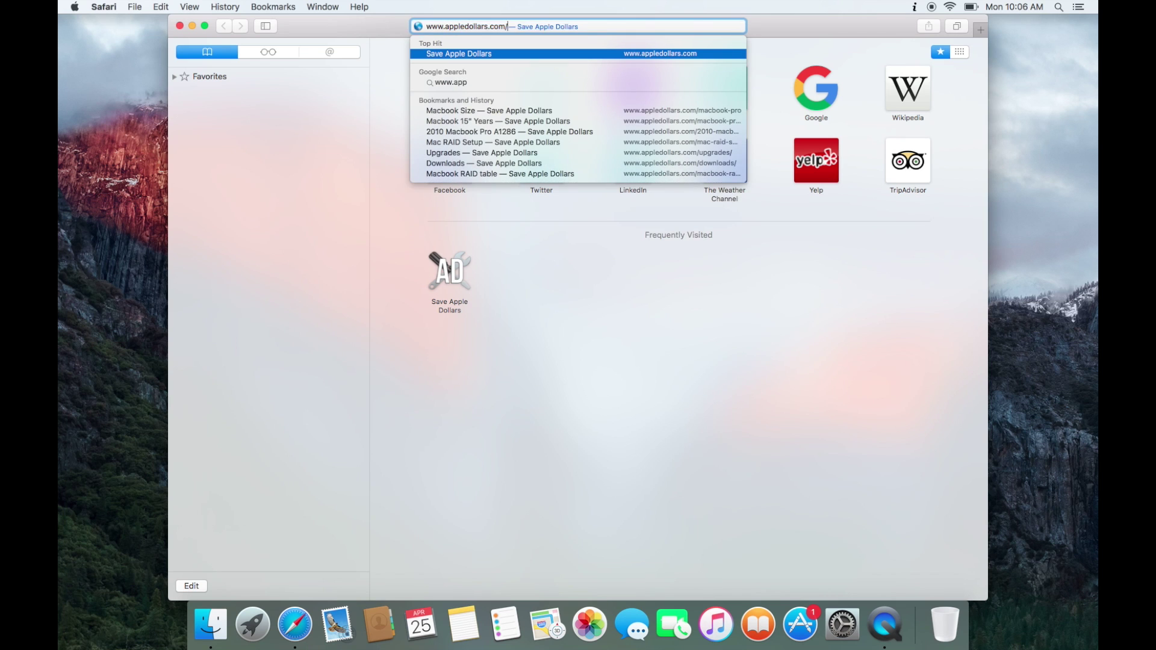
{"action": "key", "text": "Return"}
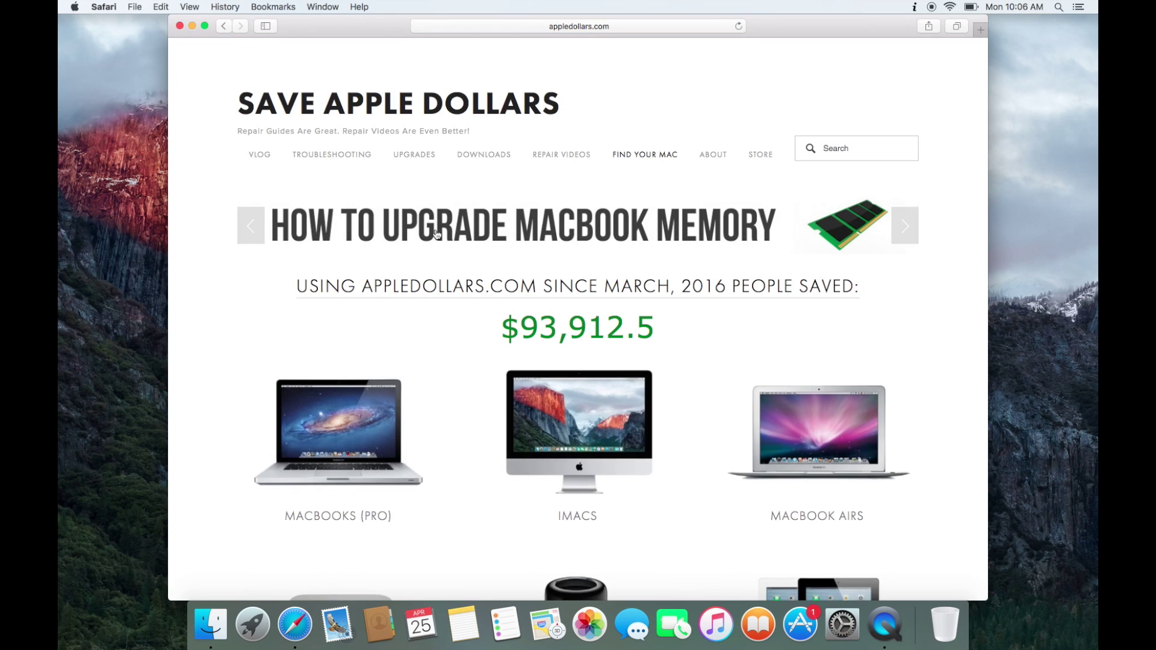
{"action": "left_click", "coordinate": [358, 160]}
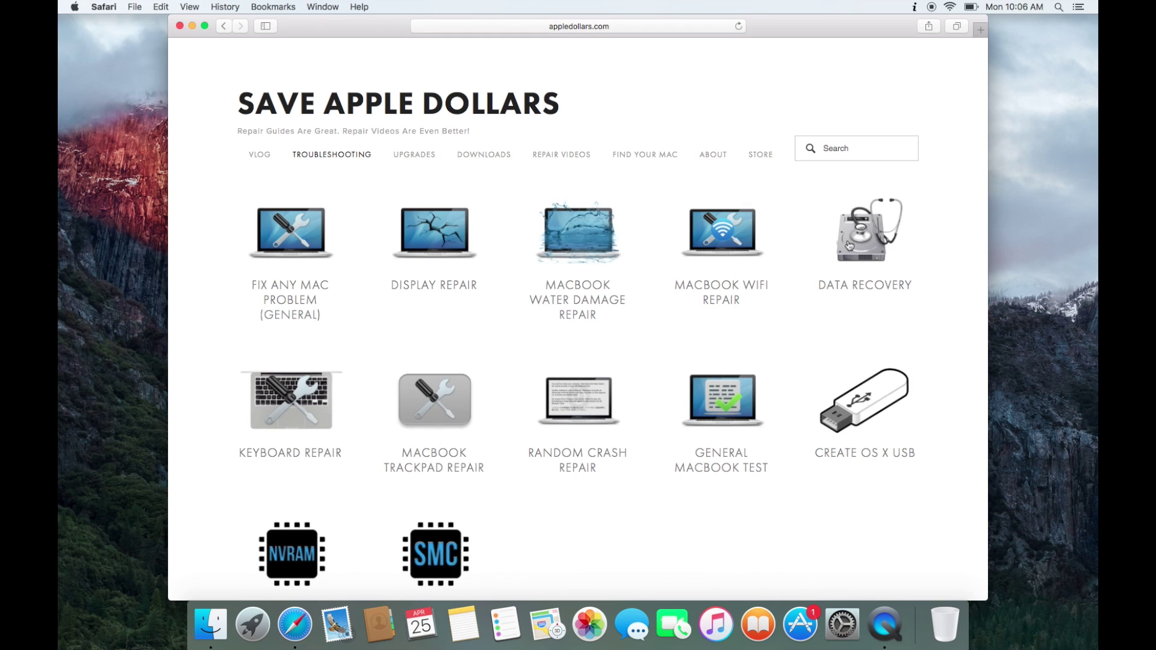
Step: From the Data Recovery page, download the EaseUS data recovery installer
{"action": "left_click", "coordinate": [850, 245]}
{"action": "scroll", "coordinate": [807, 271], "scroll_direction": "down", "scroll_amount": 2}
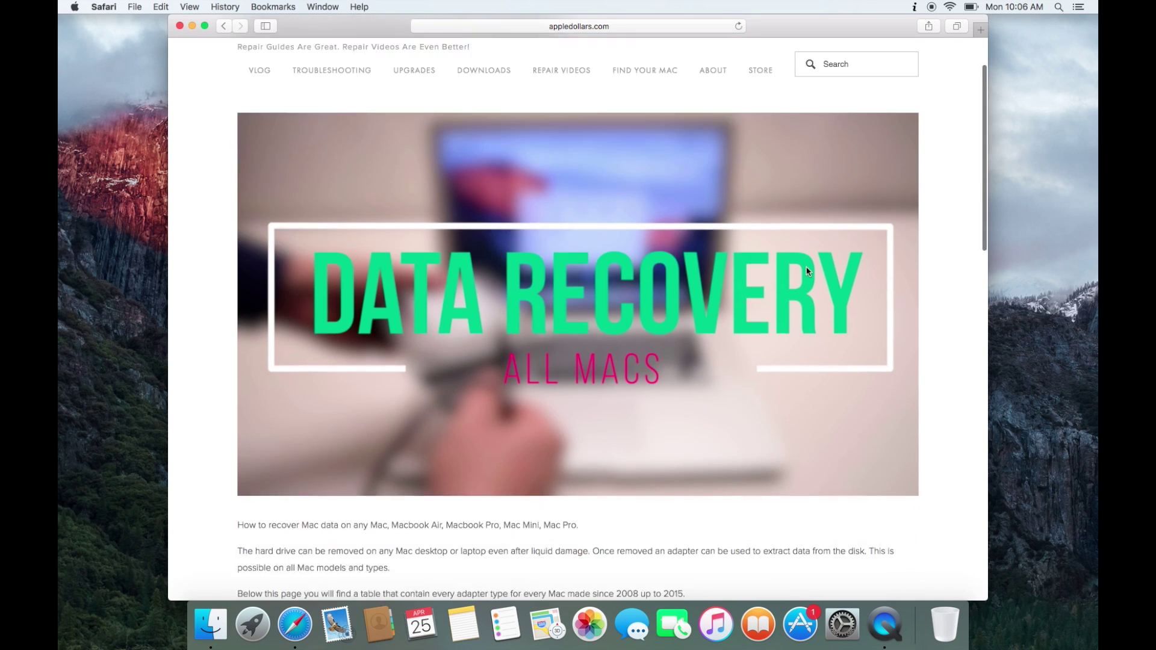
{"action": "scroll", "coordinate": [807, 271], "scroll_direction": "down", "scroll_amount": 15}
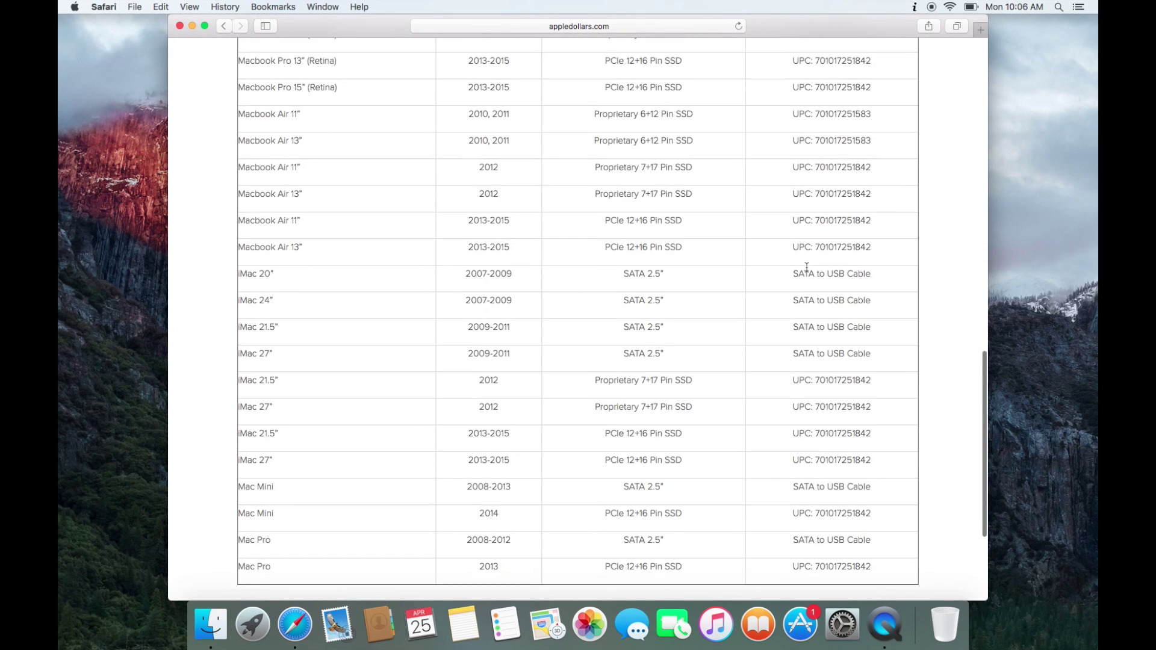
{"action": "scroll", "coordinate": [807, 271], "scroll_direction": "down", "scroll_amount": 5}
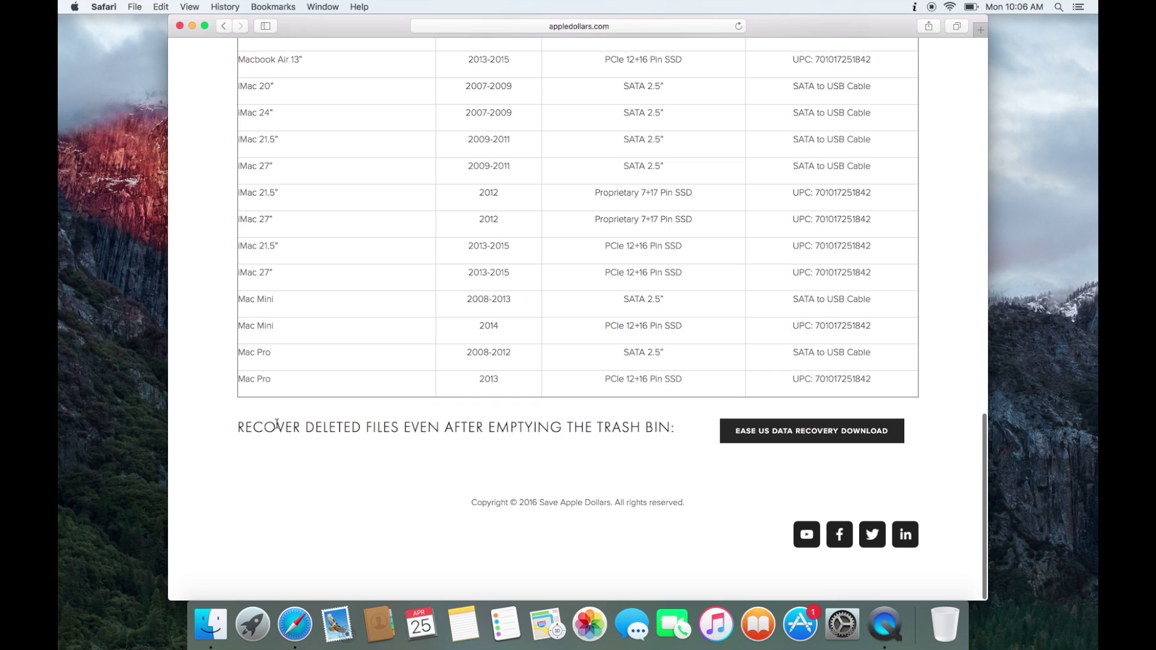
{"action": "left_click_drag", "start_coordinate": [239, 428], "coordinate": [667, 438]}
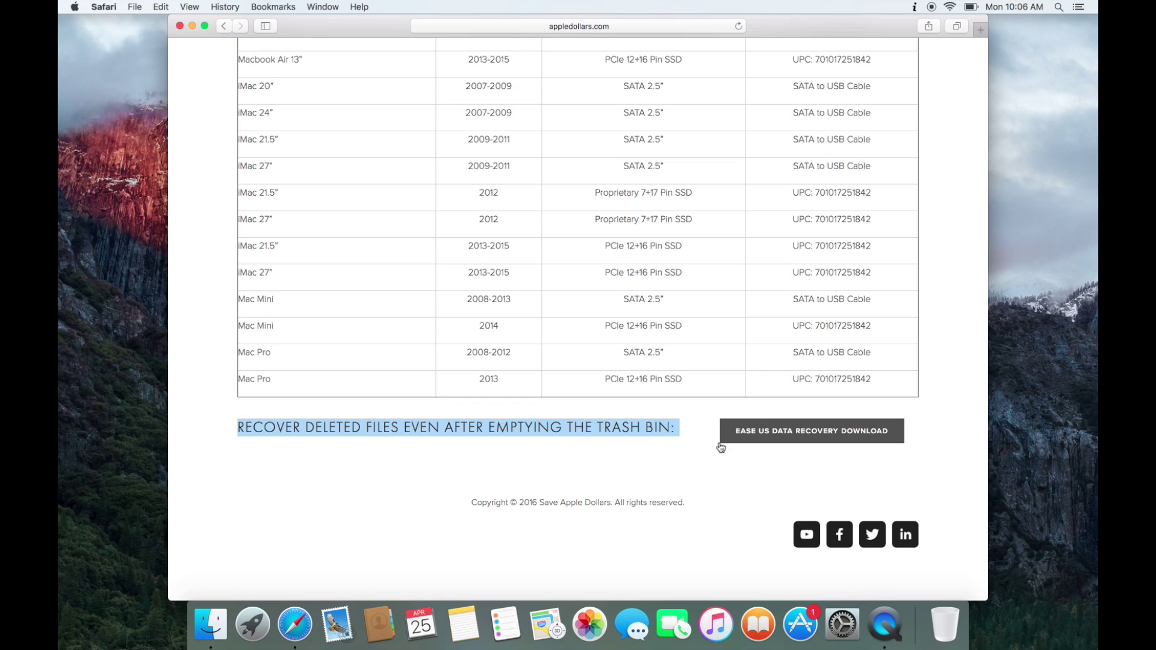
{"action": "left_click", "coordinate": [752, 434]}
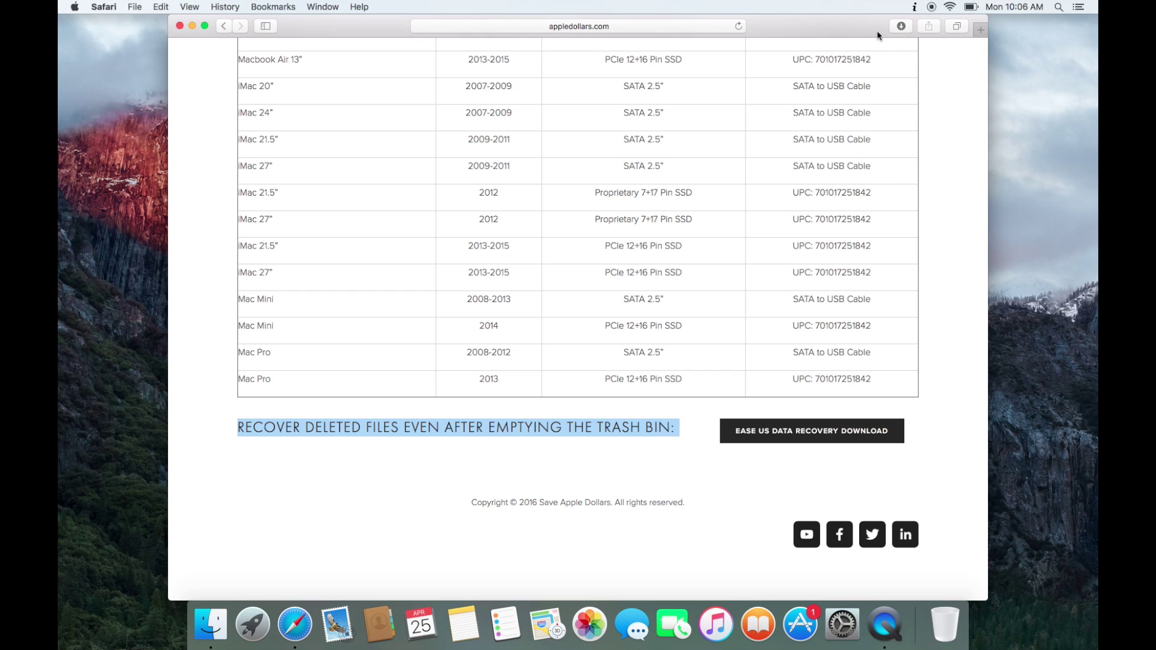
Step: Open mac_drw_free.dmg from Safari's downloads, skipping disk image verification
{"action": "left_click", "coordinate": [900, 27]}
{"action": "left_click", "coordinate": [869, 77]}
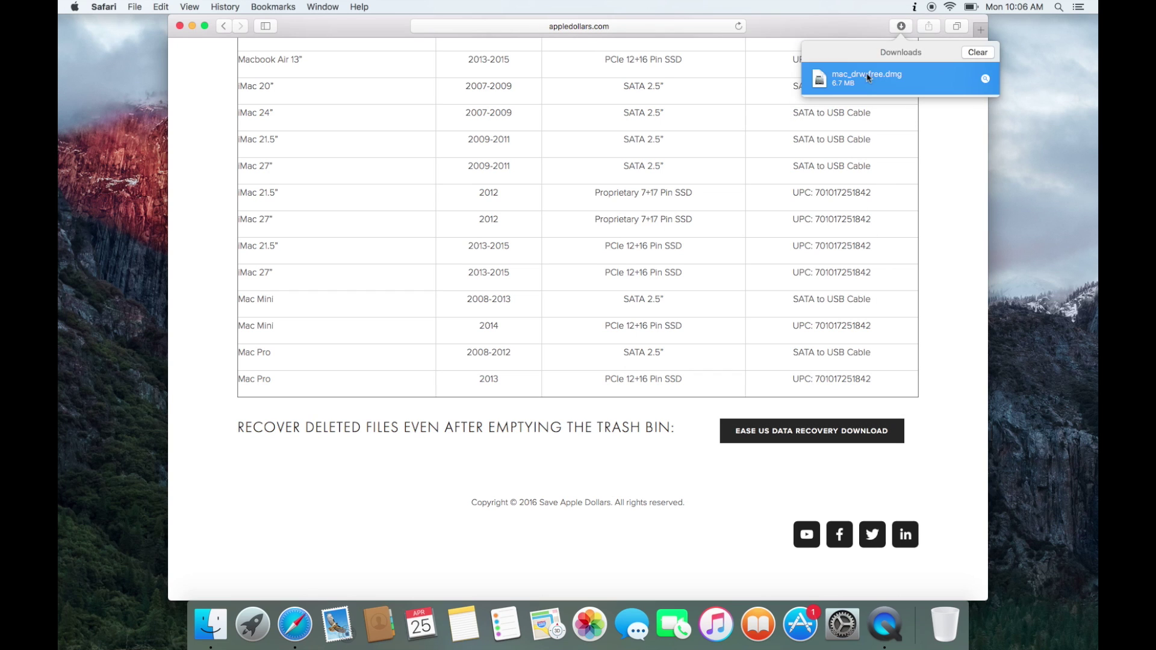
{"action": "double_click", "coordinate": [869, 77]}
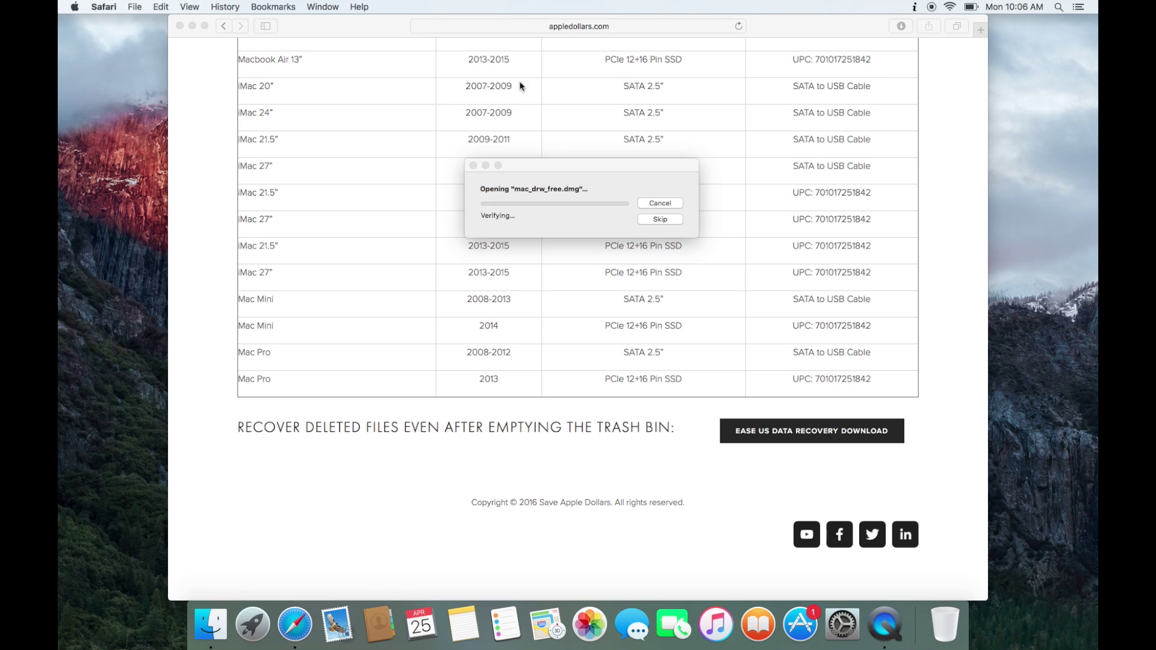
{"action": "left_click", "coordinate": [656, 220]}
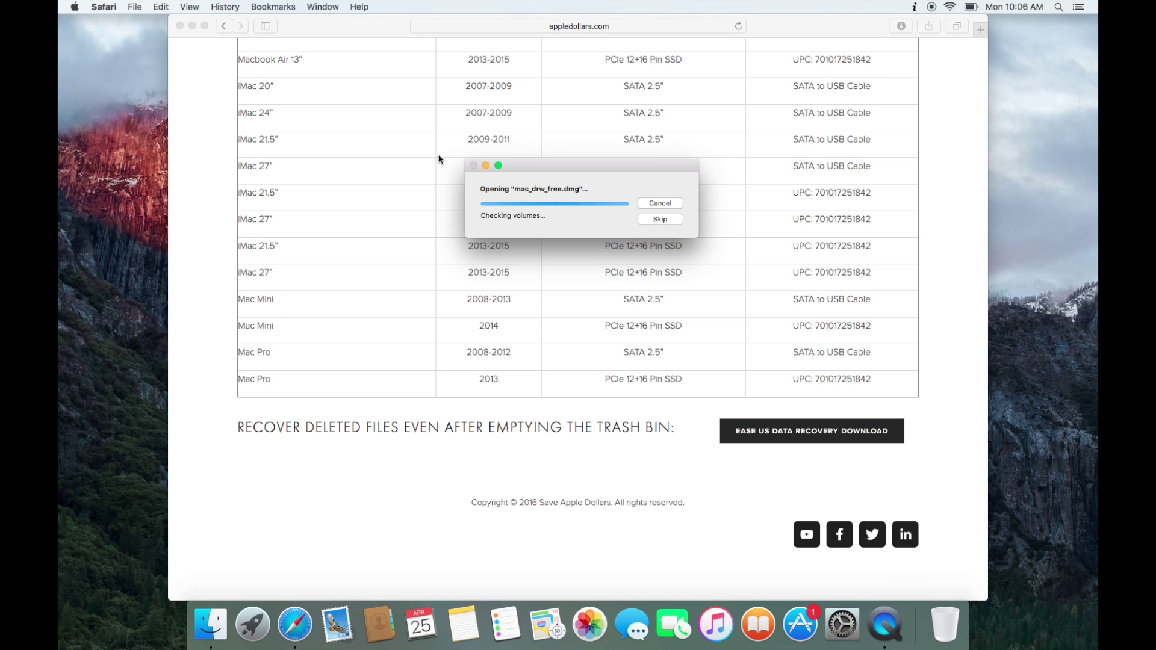
{"action": "left_click", "coordinate": [192, 26]}
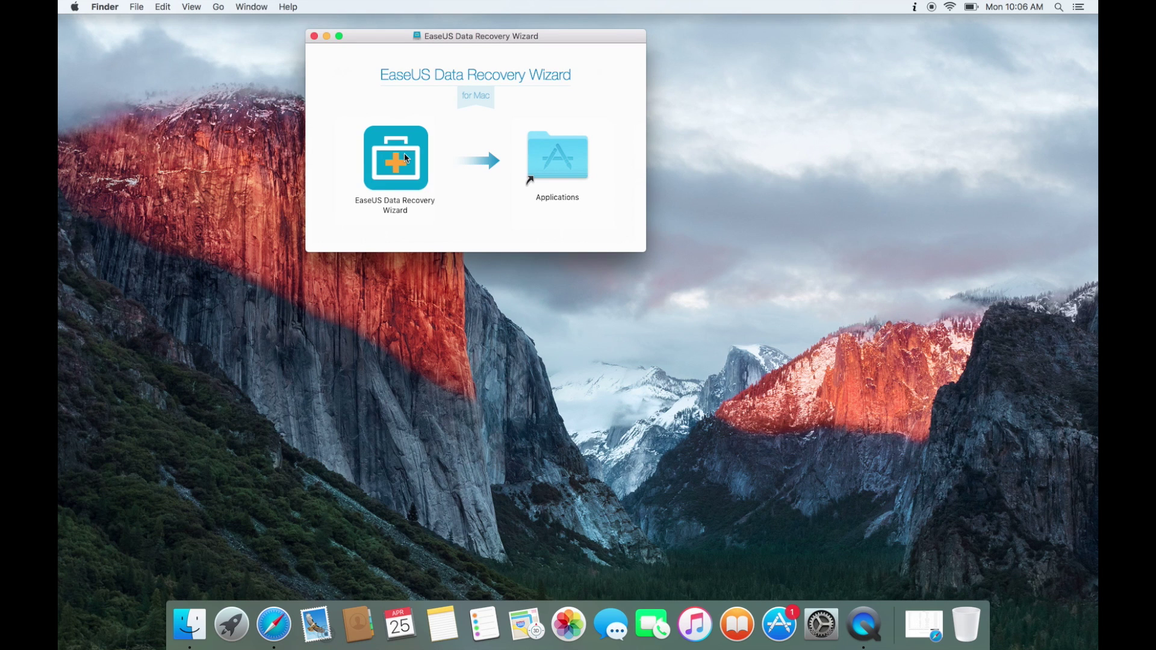
Step: Drag EaseUS Data Recovery Wizard into Applications and launch it from there
{"action": "left_click_drag", "start_coordinate": [404, 153], "coordinate": [557, 163]}
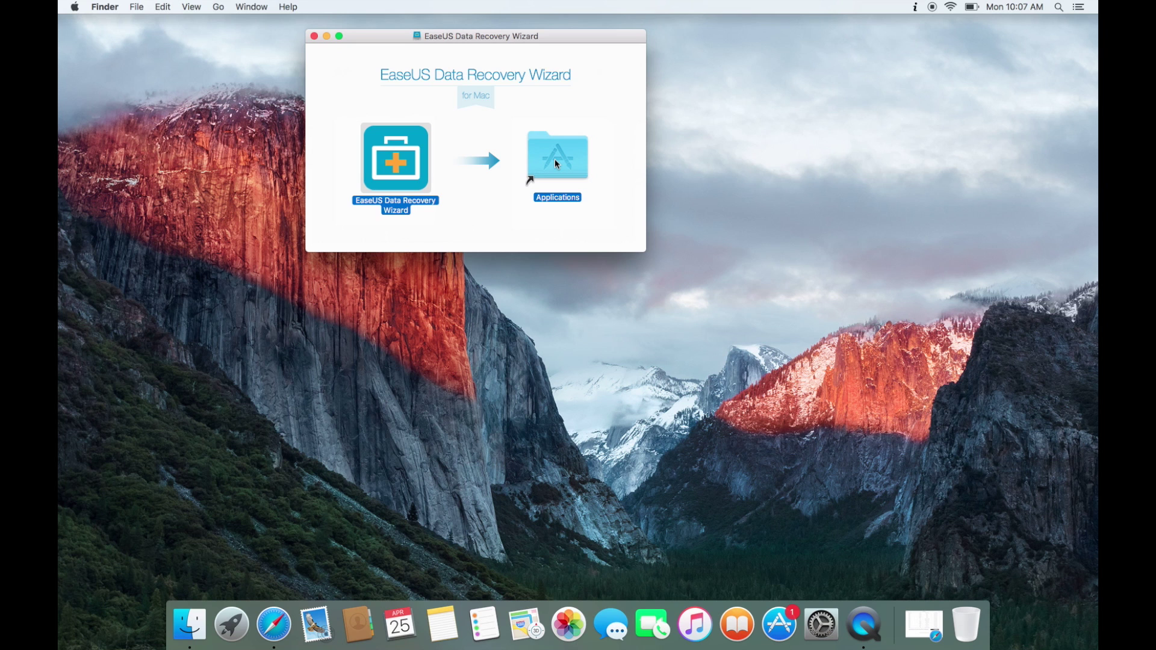
{"action": "double_click", "coordinate": [554, 159]}
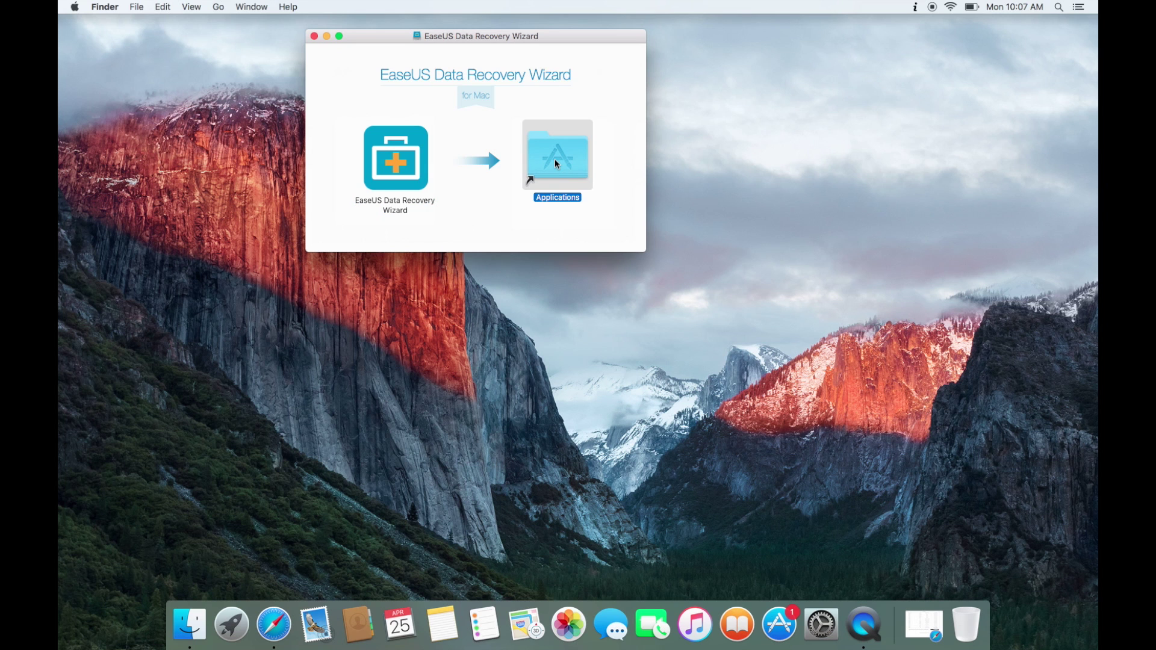
{"action": "scroll", "coordinate": [545, 269], "scroll_direction": "up", "scroll_amount": 5}
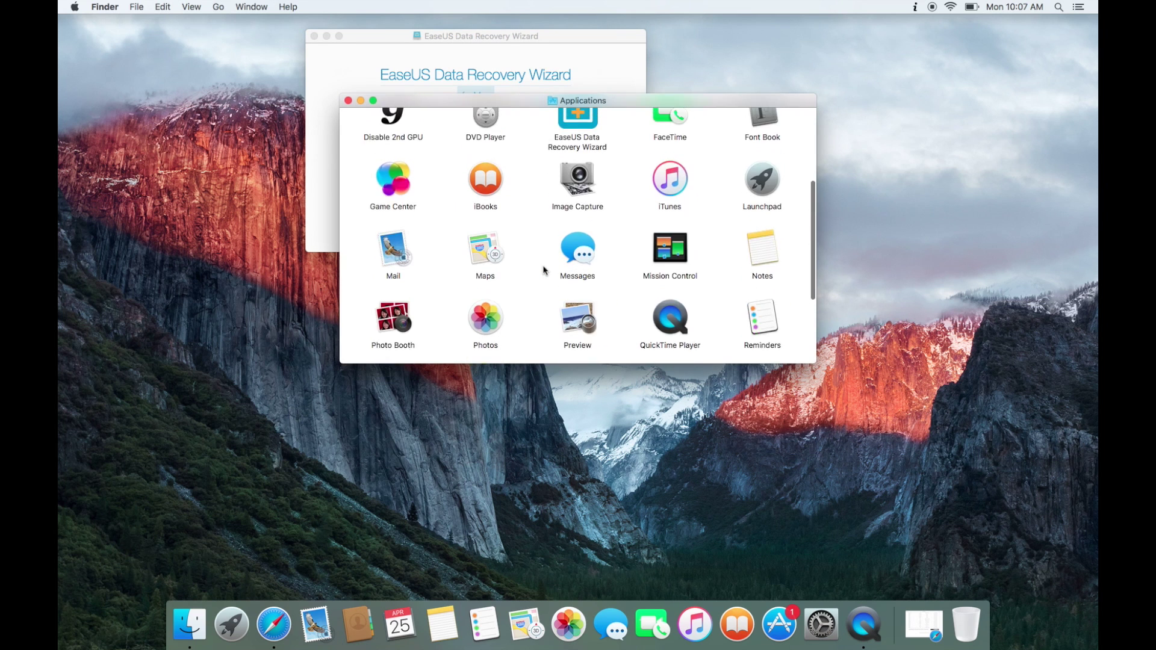
{"action": "double_click", "coordinate": [580, 175]}
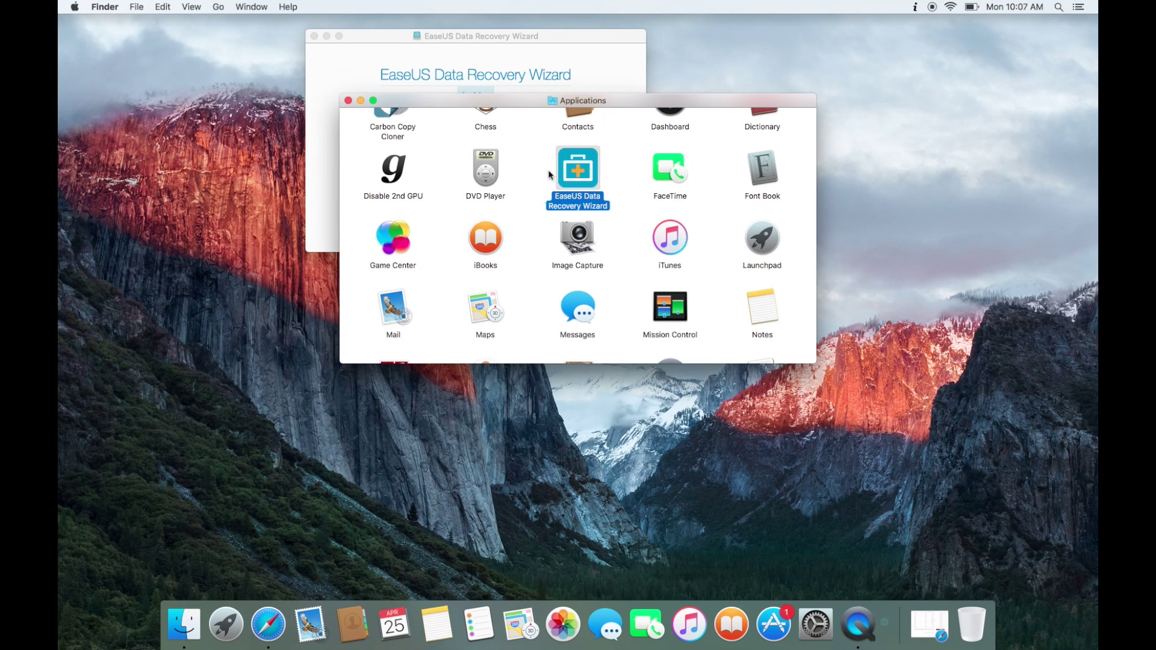
Step: Close the installer, allow the downloaded app to open and submit the administrator password
{"action": "left_click", "coordinate": [348, 100]}
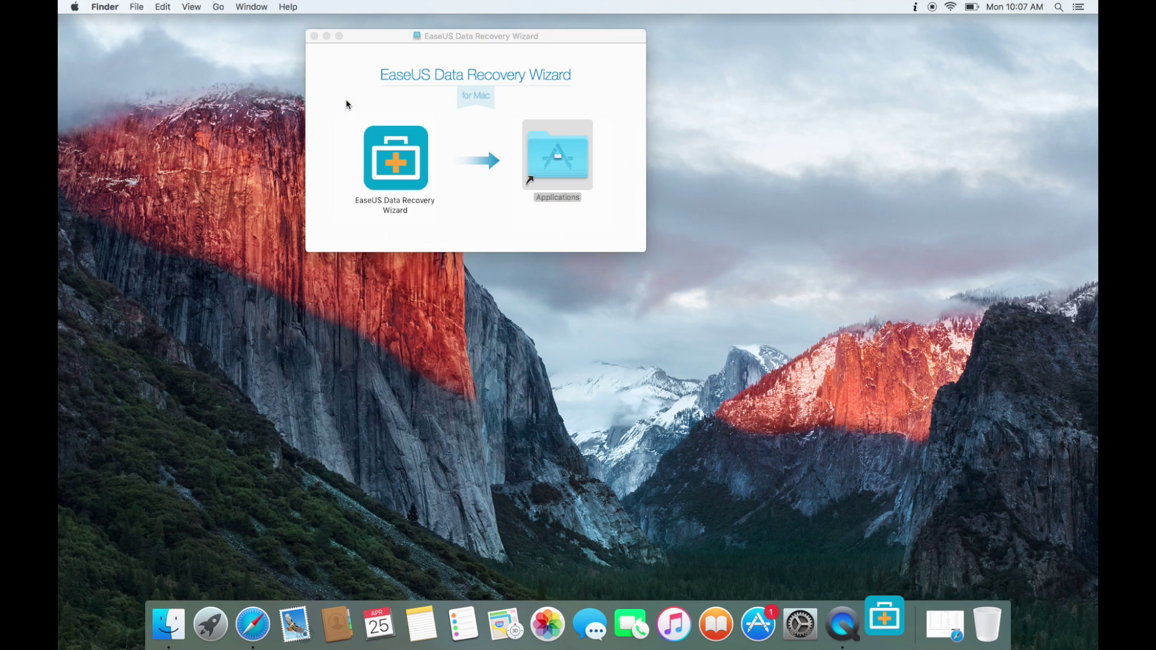
{"action": "left_click", "coordinate": [315, 36]}
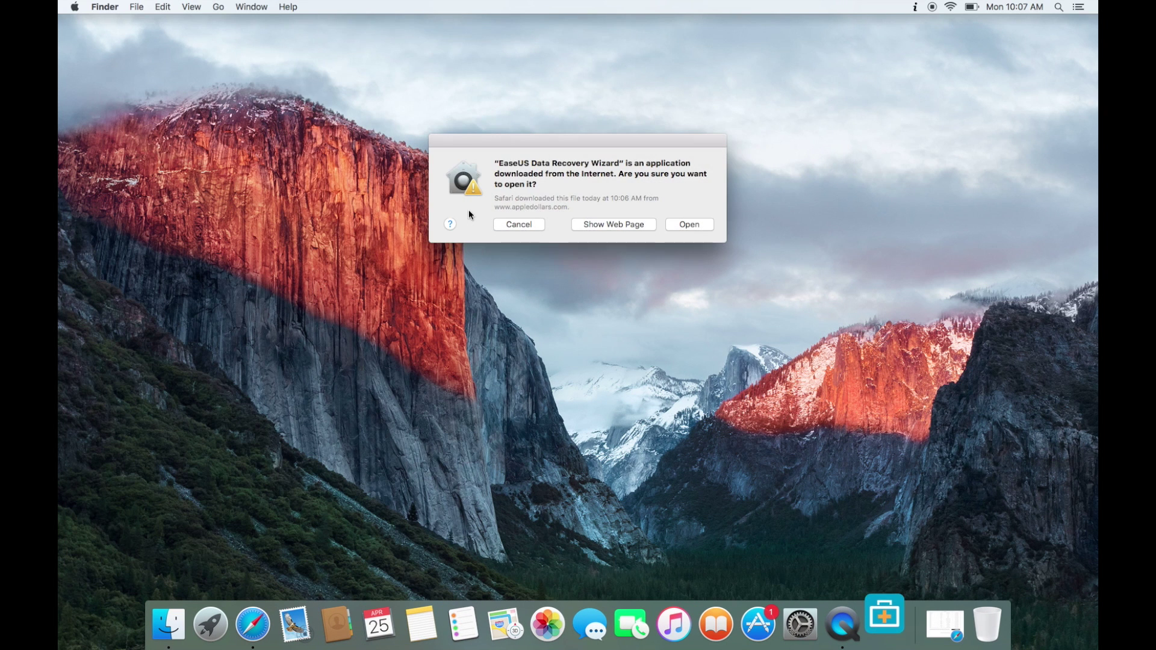
{"action": "left_click", "coordinate": [680, 226]}
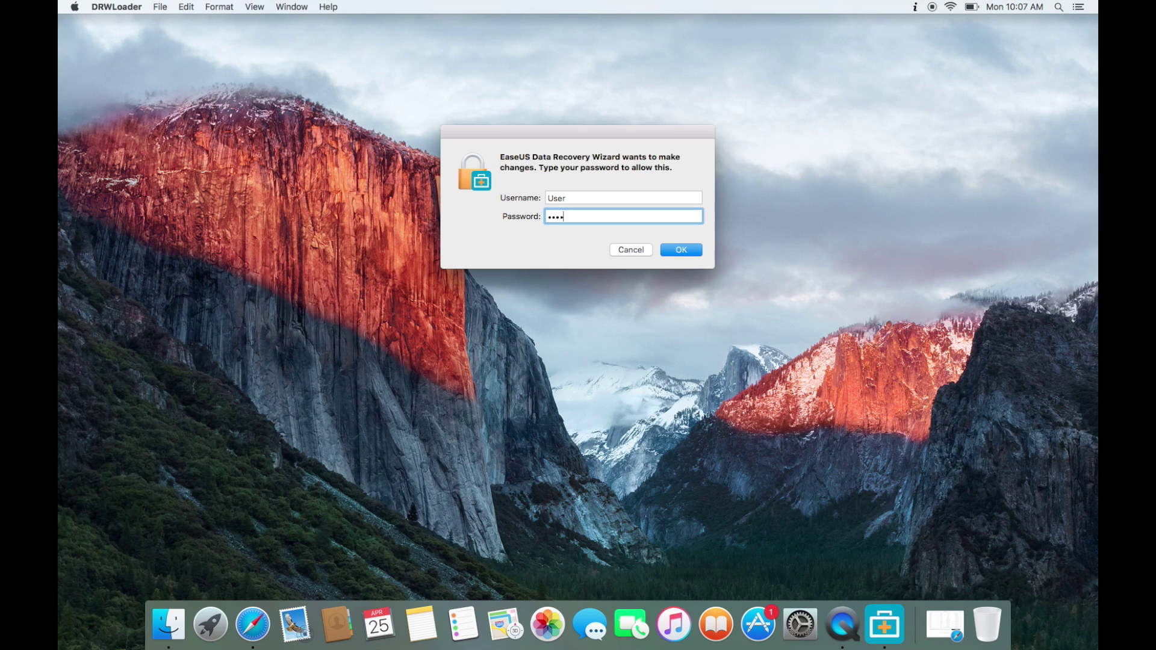
{"action": "key", "text": "Return"}
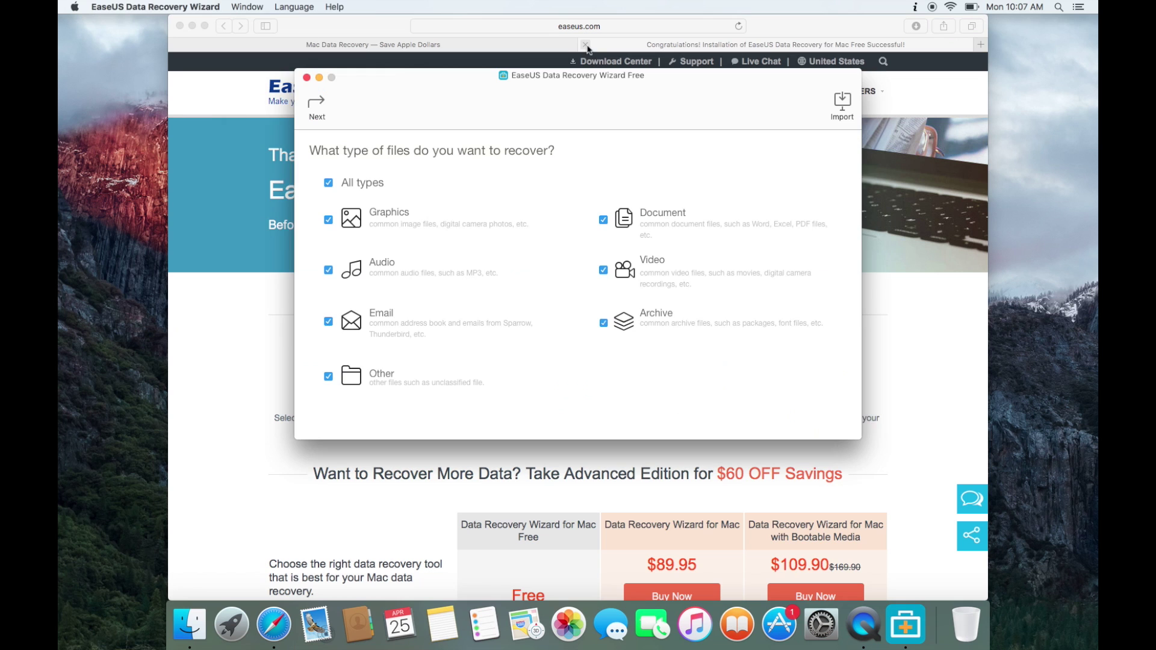
{"action": "left_click", "coordinate": [586, 44]}
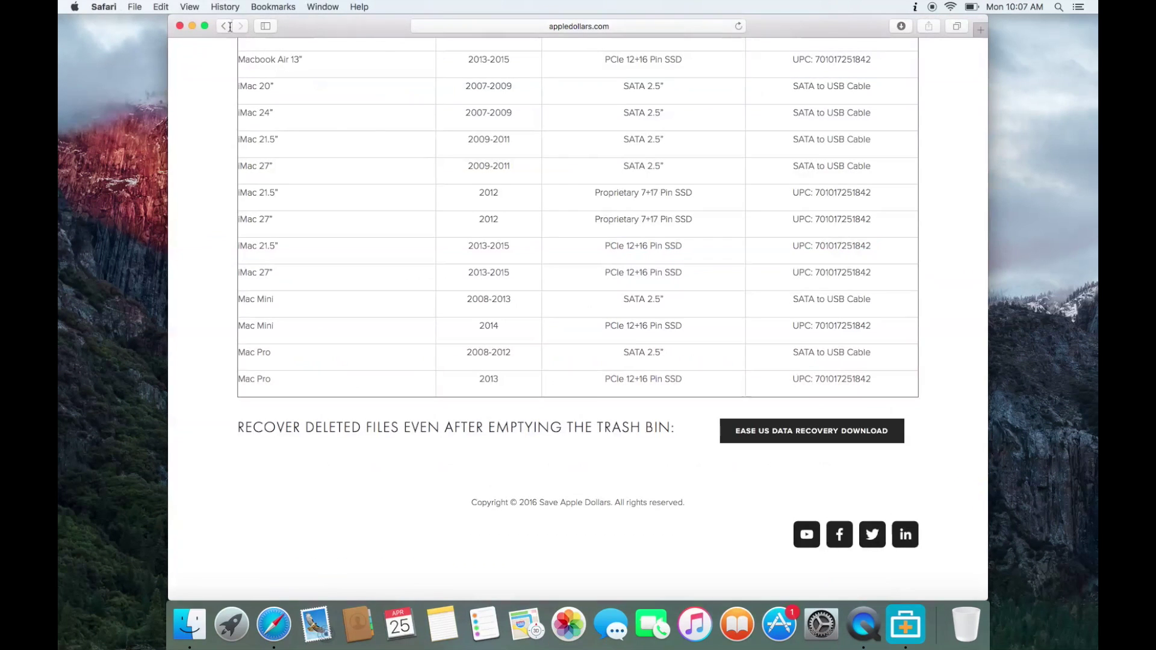
Step: Move Safari aside, keep all file types selected, and scan the El Capitan drive
{"action": "left_click", "coordinate": [192, 25]}
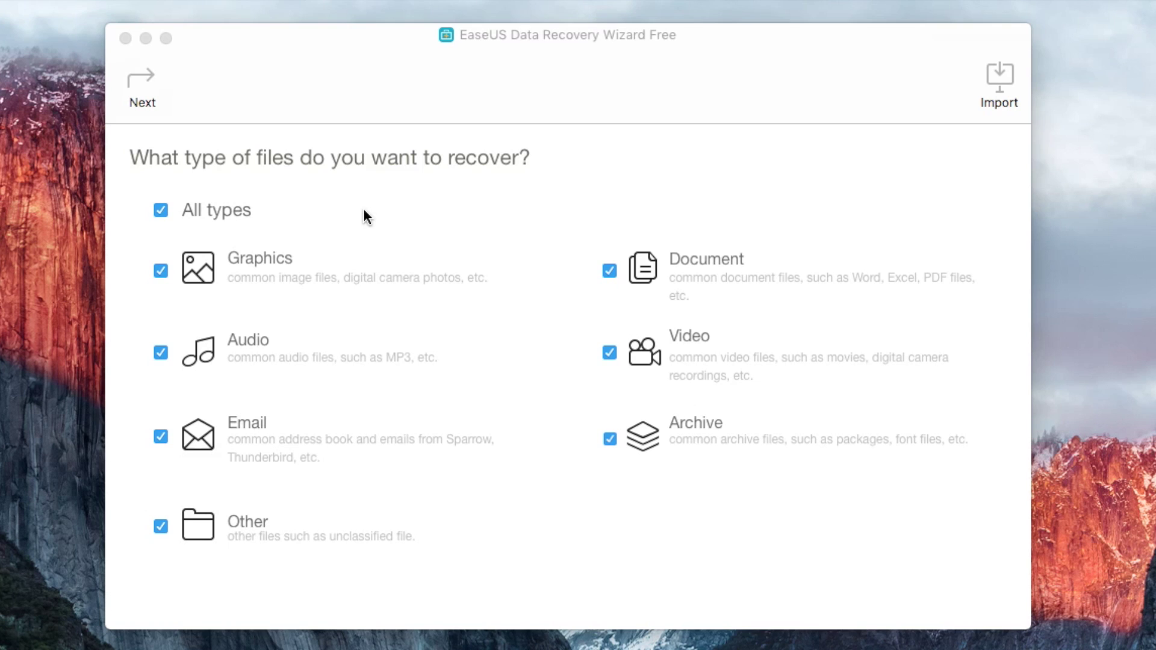
{"action": "left_click", "coordinate": [364, 210]}
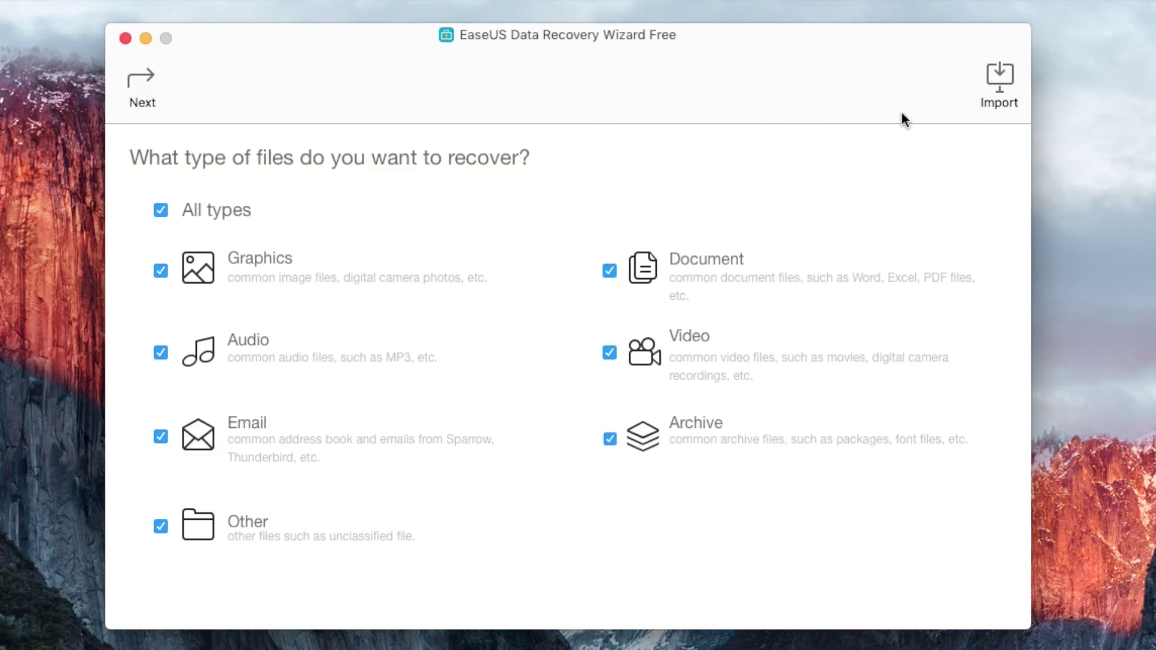
{"action": "left_click", "coordinate": [137, 83]}
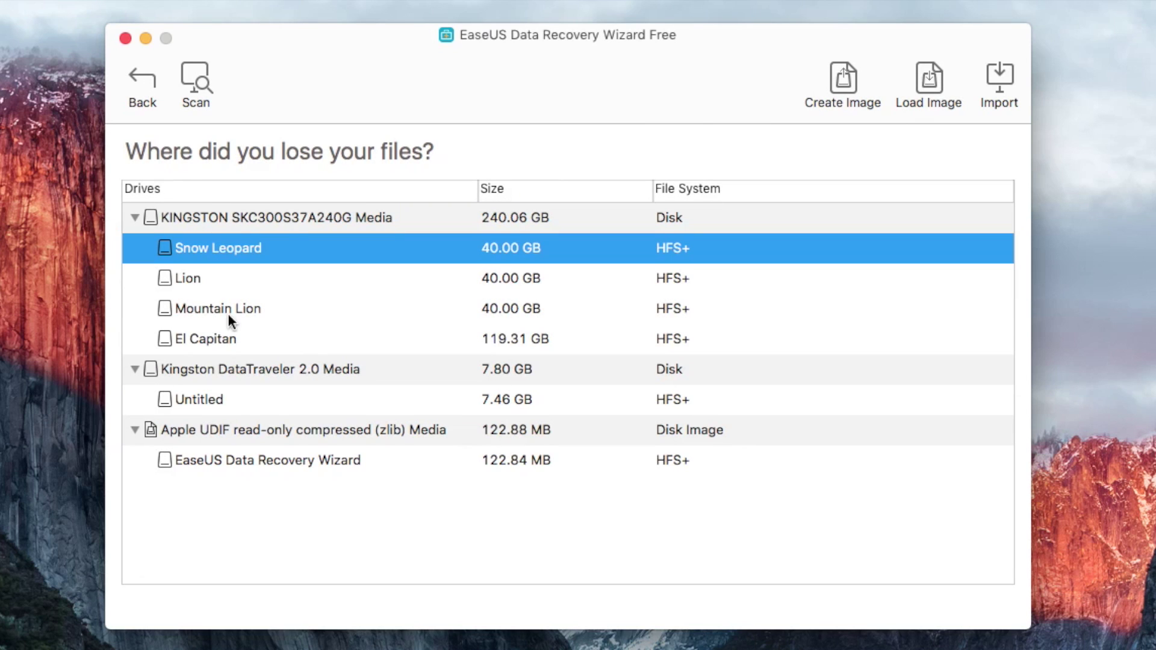
{"action": "left_click", "coordinate": [222, 341]}
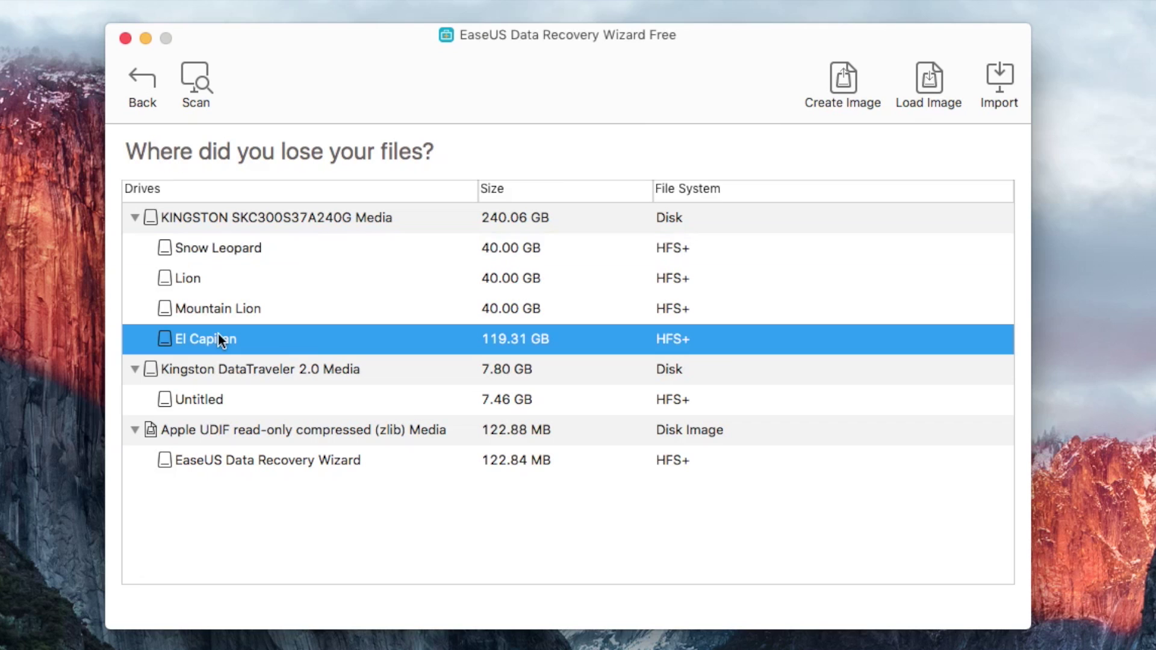
{"action": "left_click", "coordinate": [198, 88]}
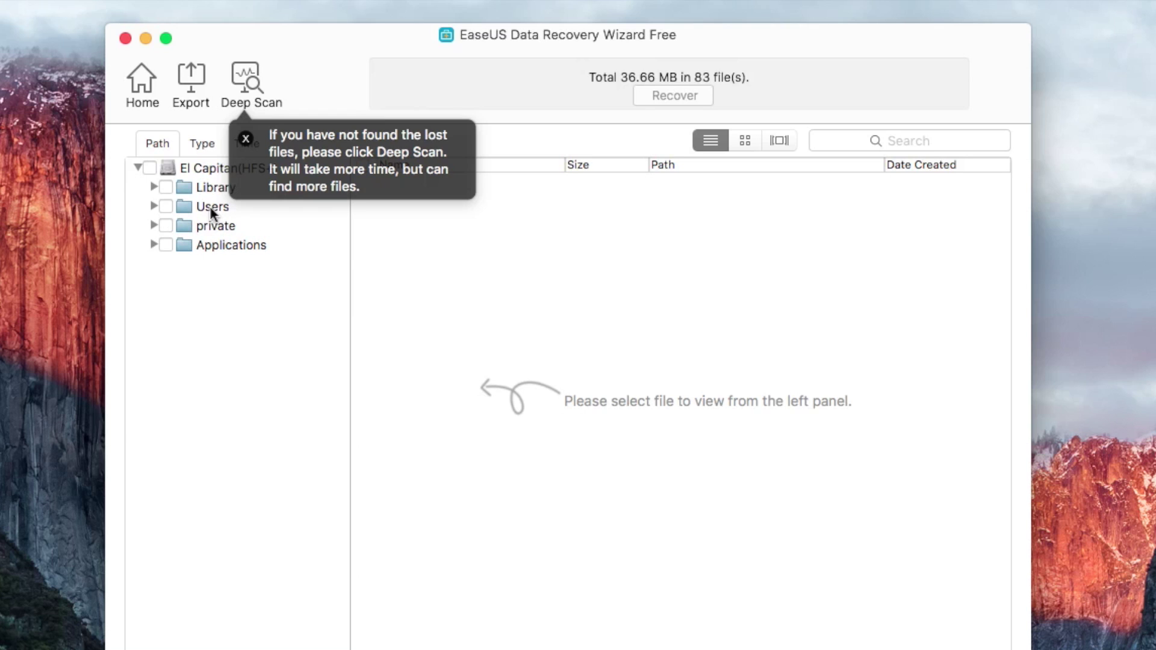
Step: Expand Users > user > Trash in the results and inspect the three deleted screenshots
{"action": "left_click", "coordinate": [154, 207]}
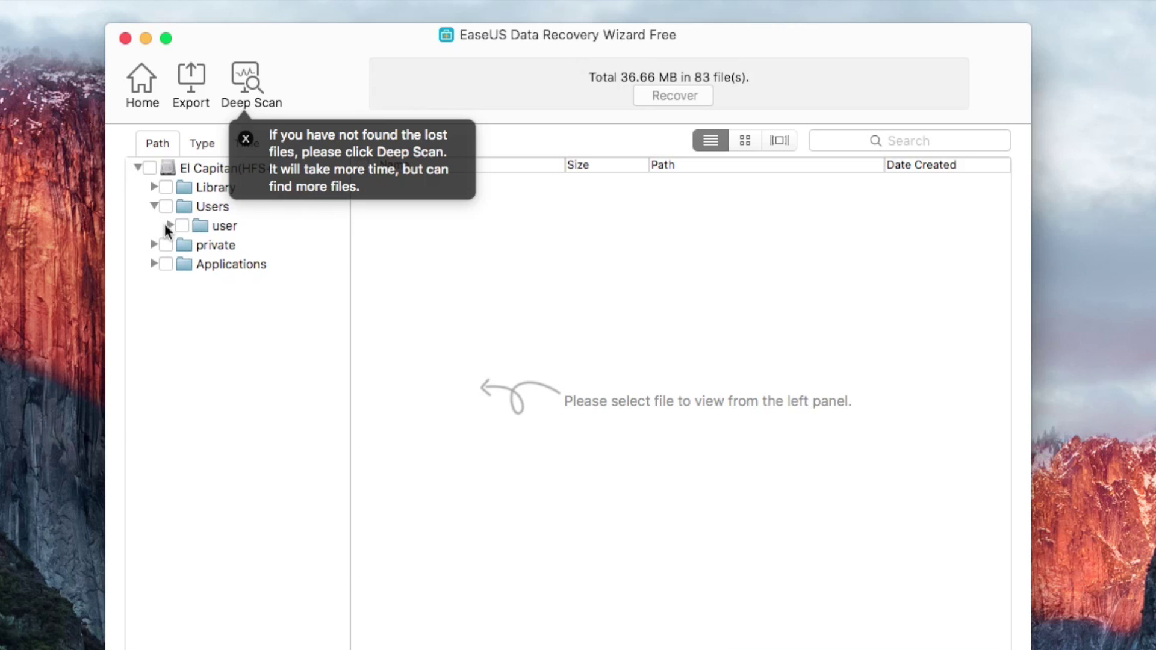
{"action": "left_click", "coordinate": [169, 227]}
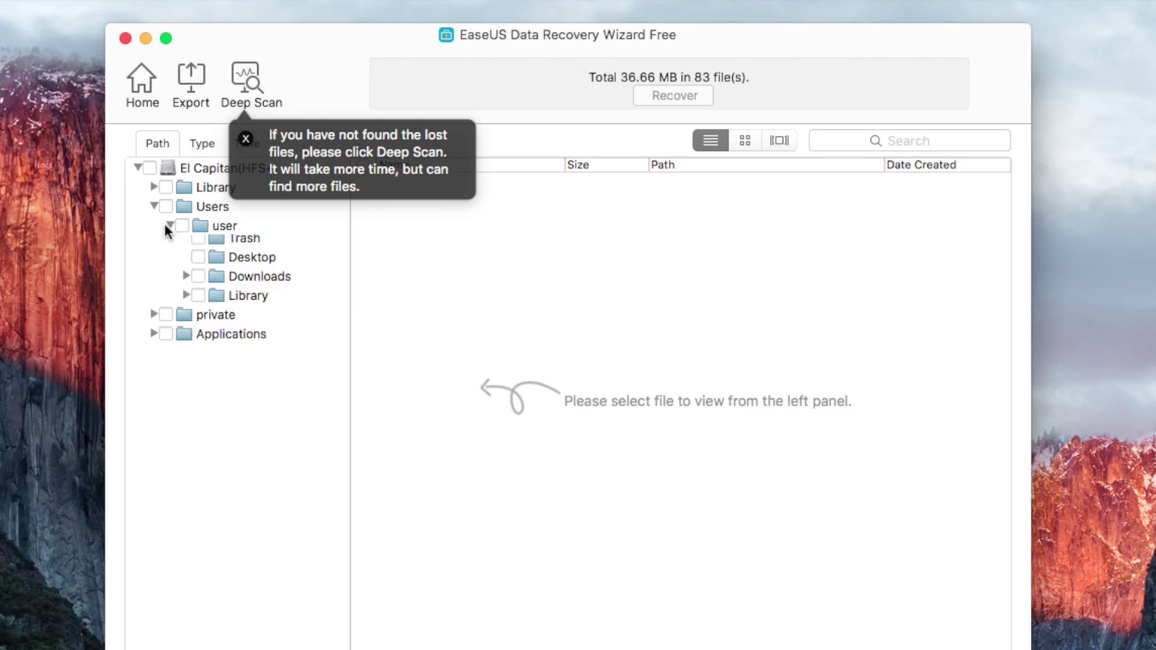
{"action": "left_click", "coordinate": [239, 247]}
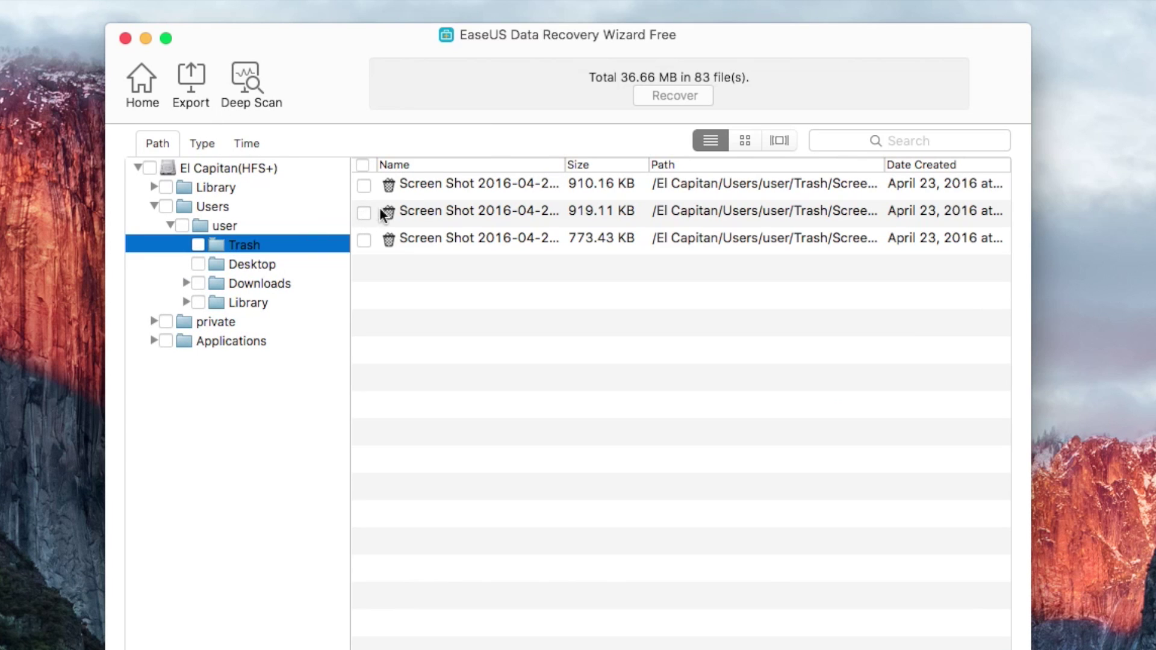
{"action": "left_click", "coordinate": [421, 184]}
{"action": "left_click", "coordinate": [458, 212]}
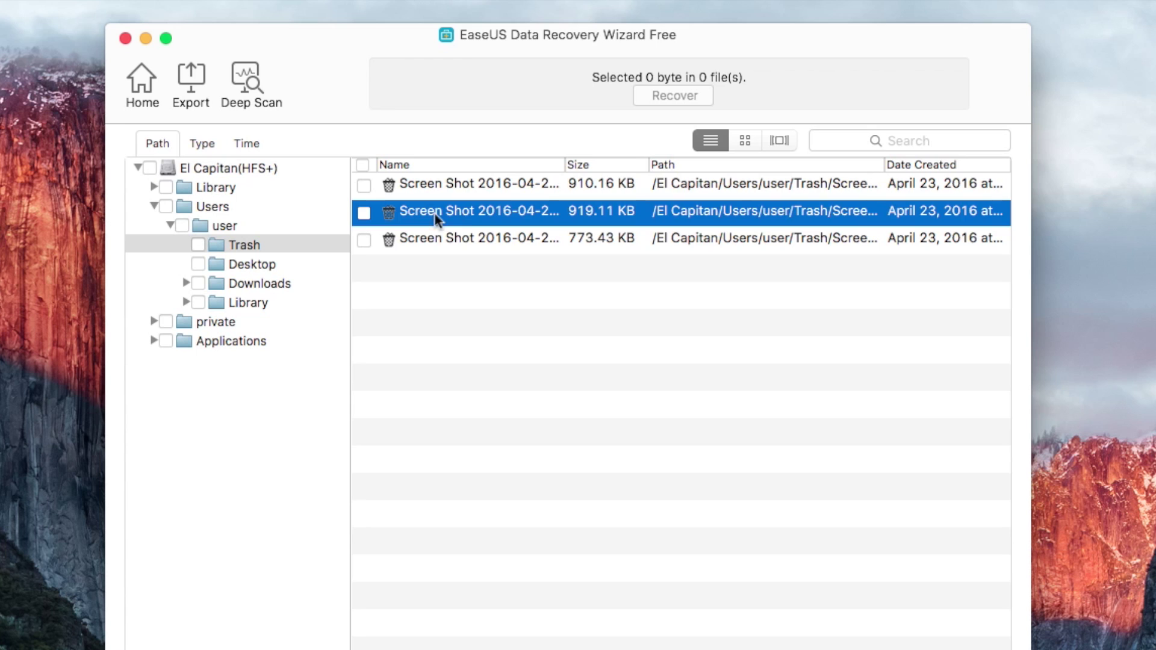
{"action": "left_click", "coordinate": [414, 239]}
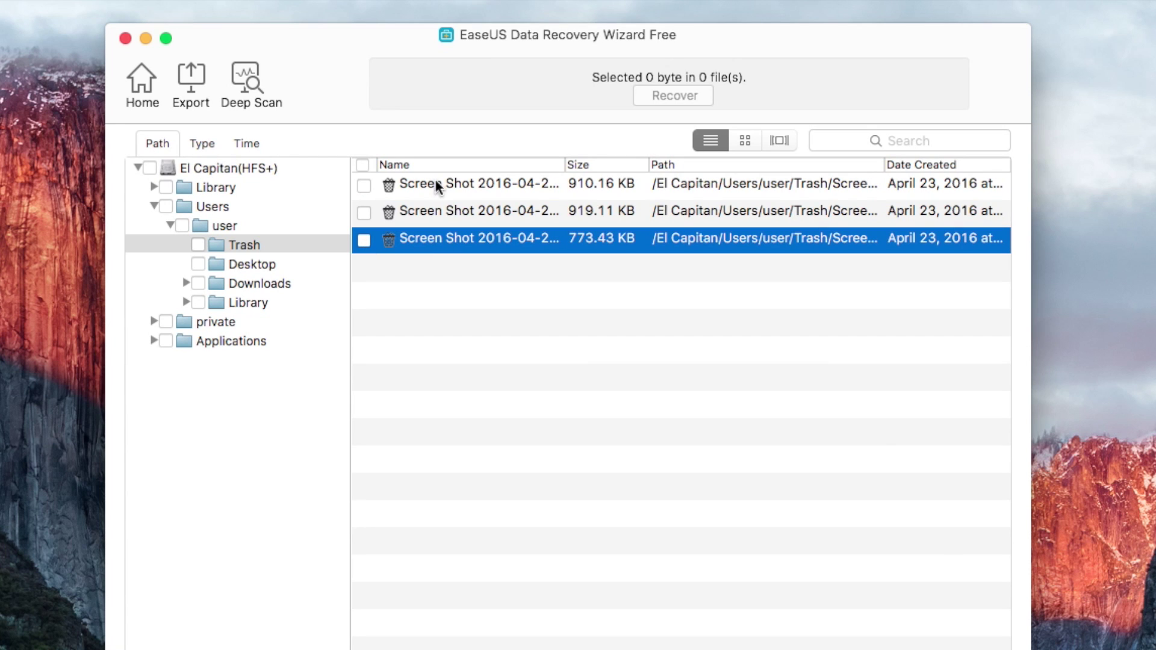
{"action": "left_click", "coordinate": [778, 140]}
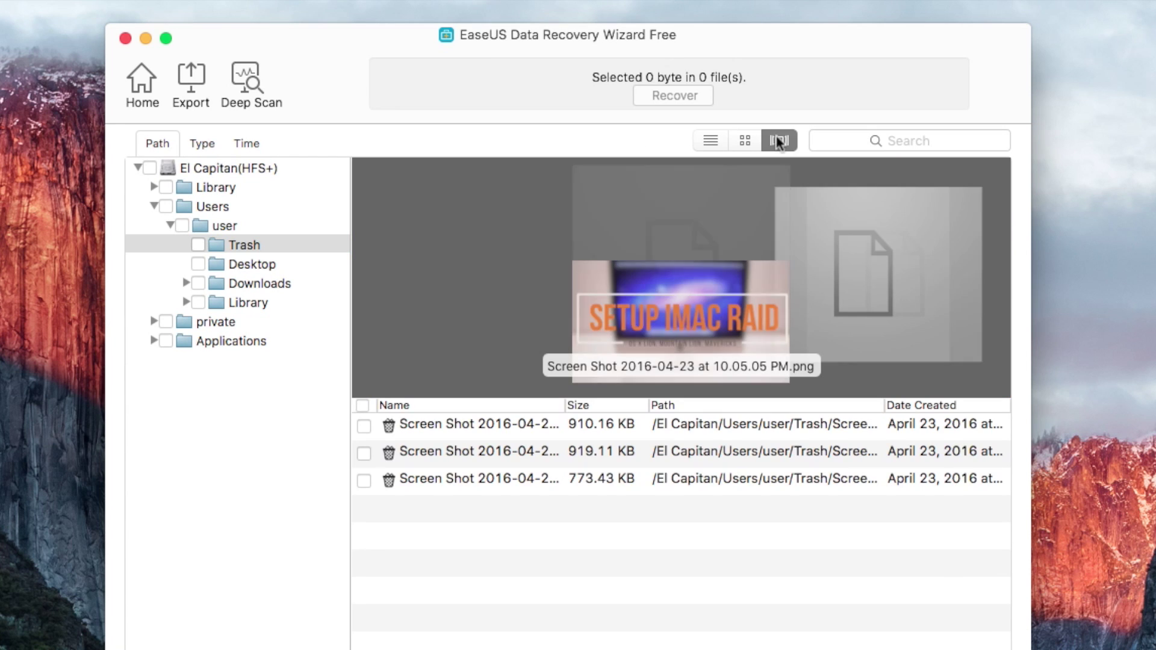
Step: Preview the three screenshots as thumbnails and tick each one for recovery
{"action": "left_click", "coordinate": [425, 424]}
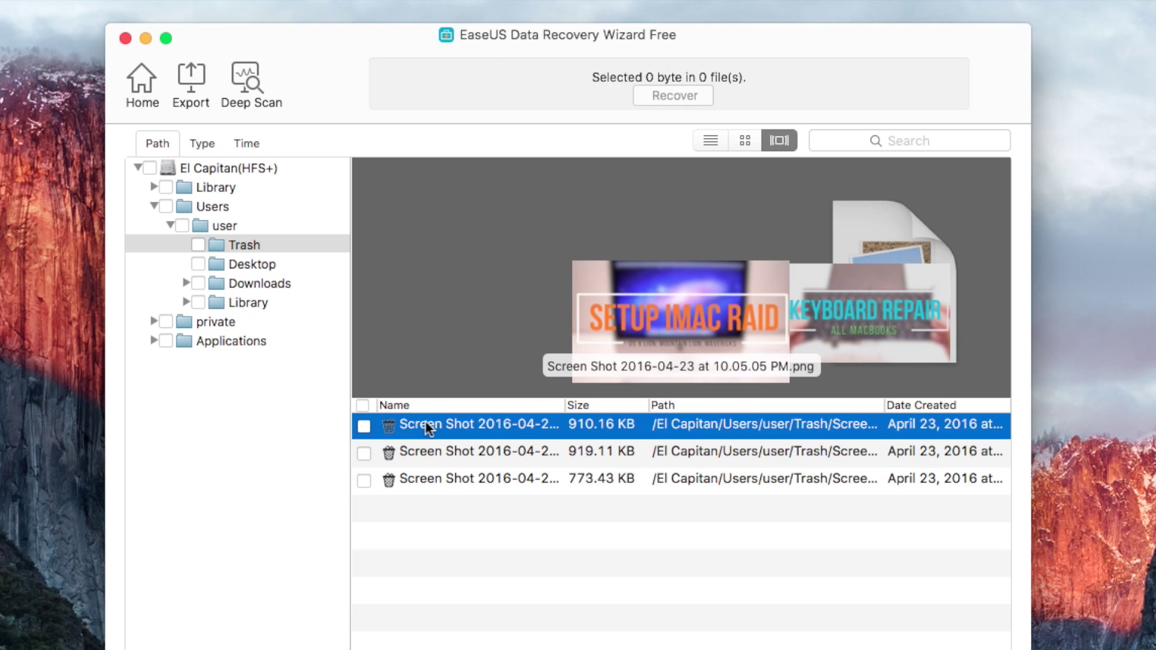
{"action": "left_click", "coordinate": [427, 458]}
{"action": "left_click", "coordinate": [427, 481]}
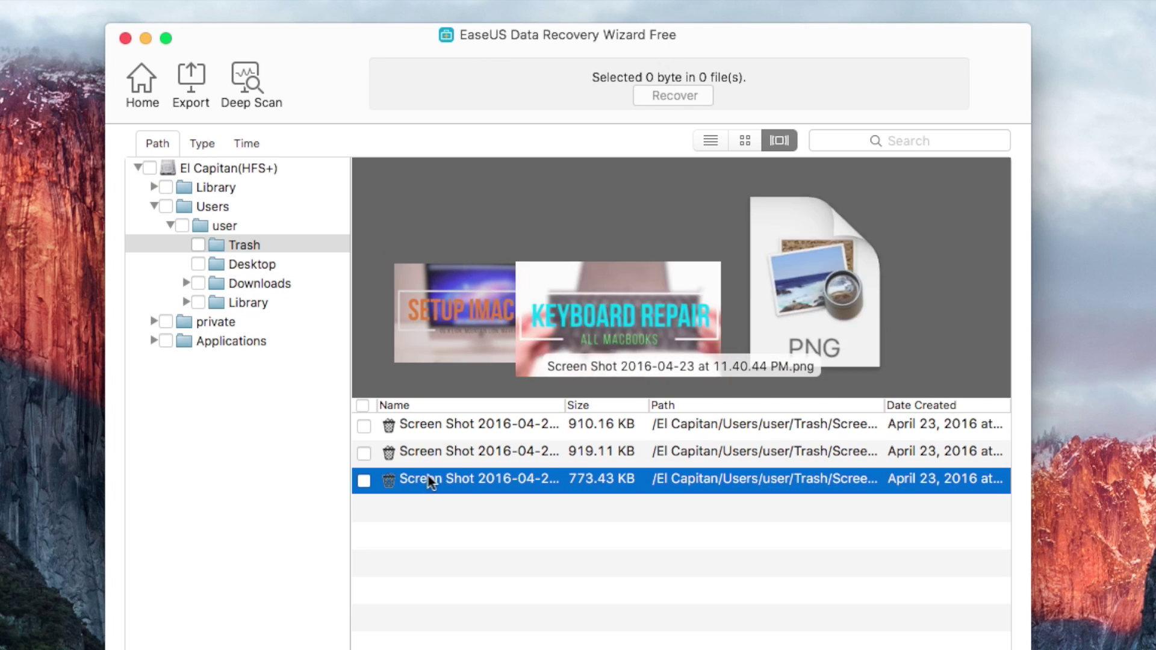
{"action": "left_click", "coordinate": [364, 426]}
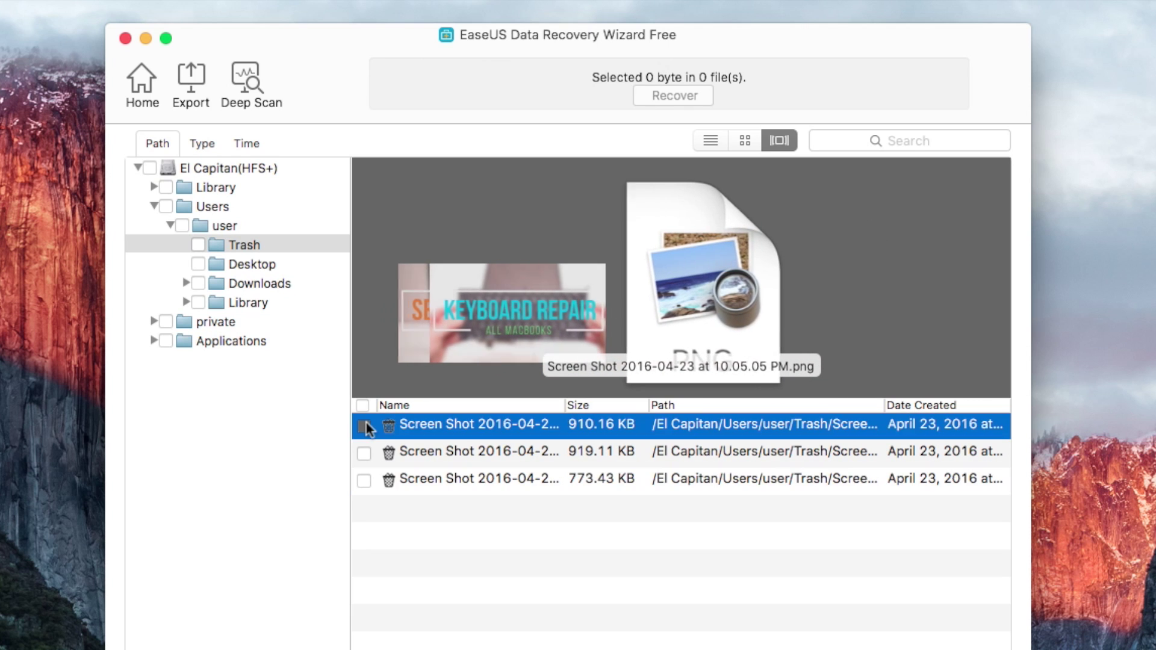
{"action": "left_click", "coordinate": [363, 453]}
{"action": "left_click", "coordinate": [364, 481]}
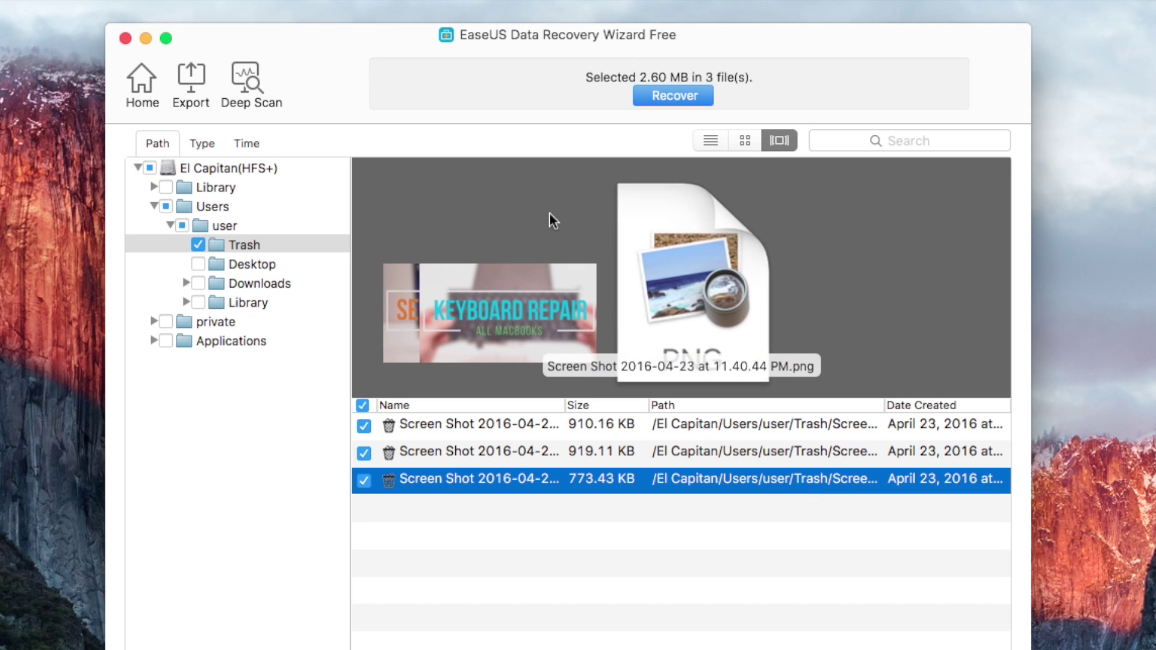
Step: Recover the ticked screenshots to the Desktop despite the same-drive warning, then quit the wizard
{"action": "left_click", "coordinate": [665, 95]}
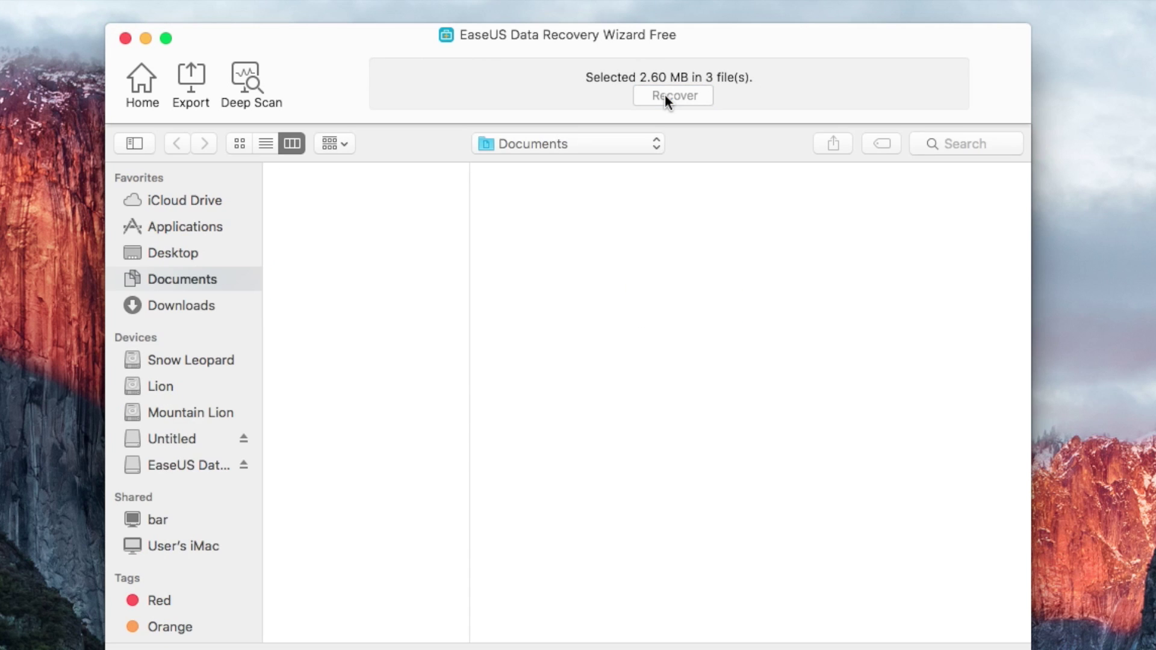
{"action": "left_click", "coordinate": [171, 248]}
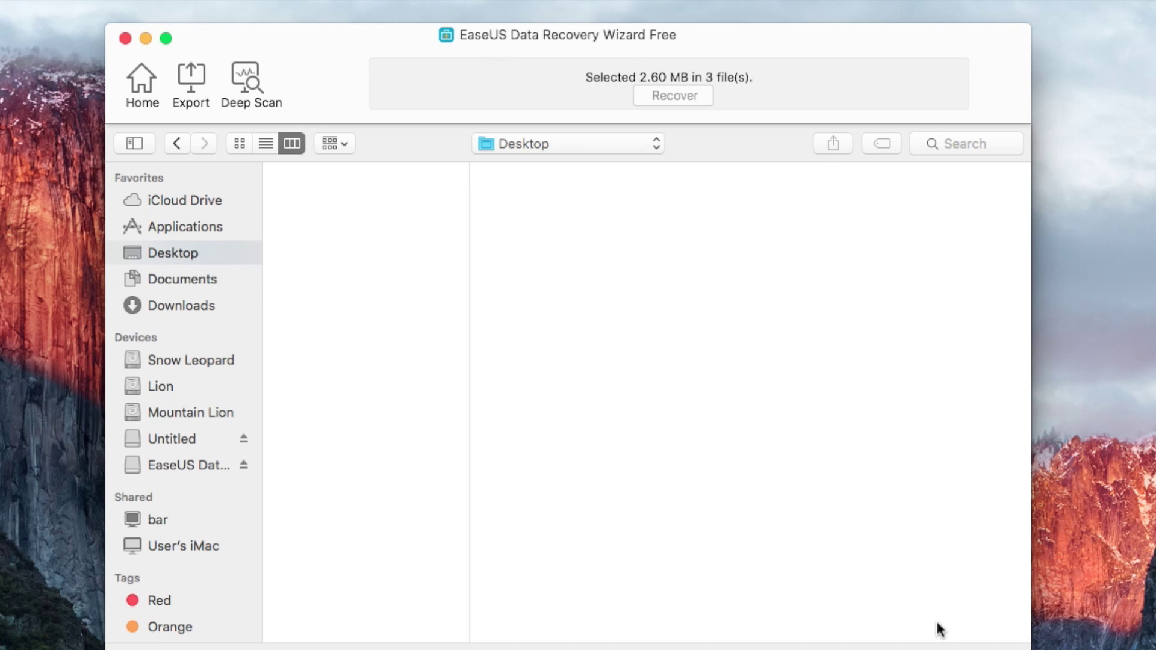
{"action": "key", "text": "Return"}
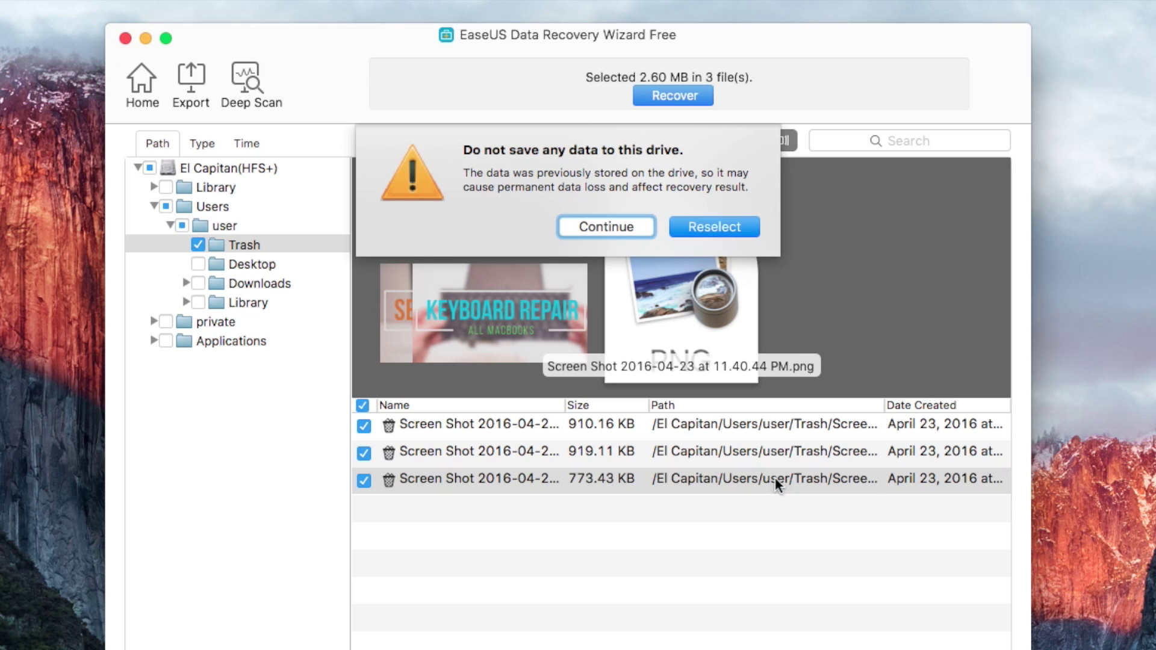
{"action": "left_click", "coordinate": [623, 227]}
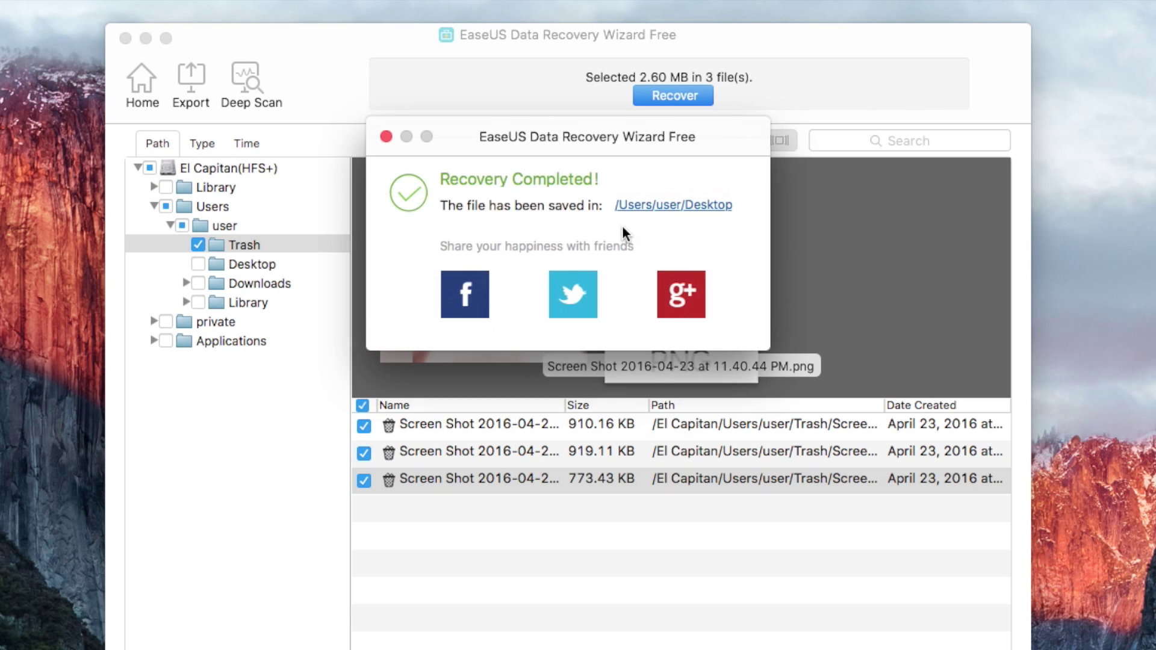
{"action": "left_click", "coordinate": [386, 137]}
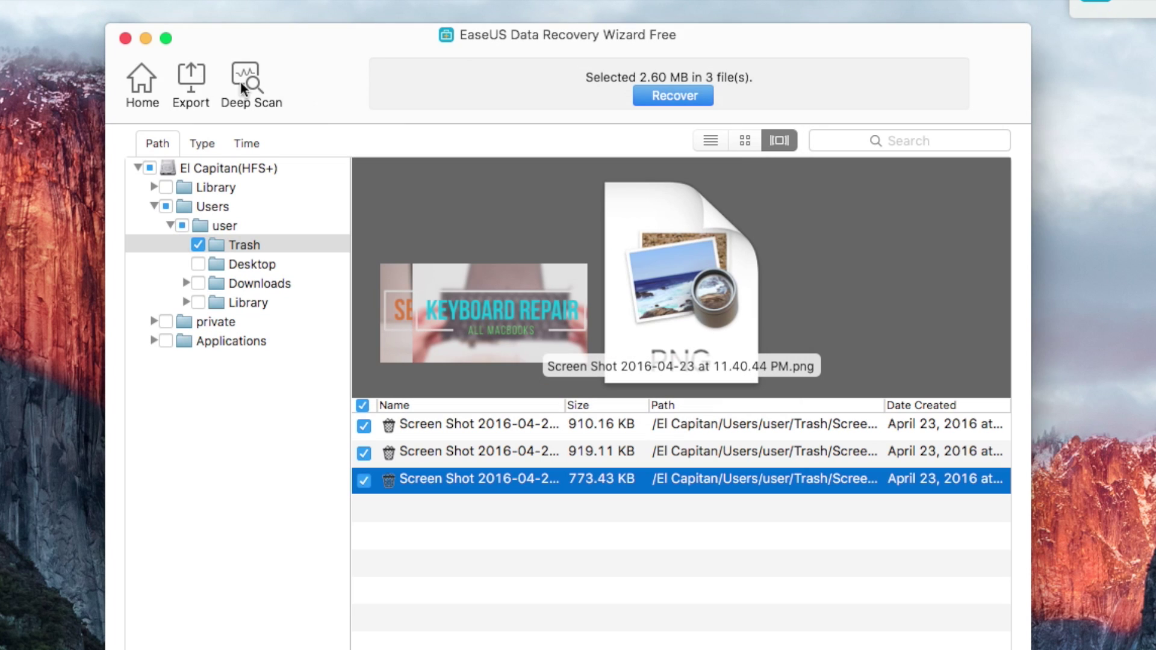
{"action": "left_click", "coordinate": [126, 39]}
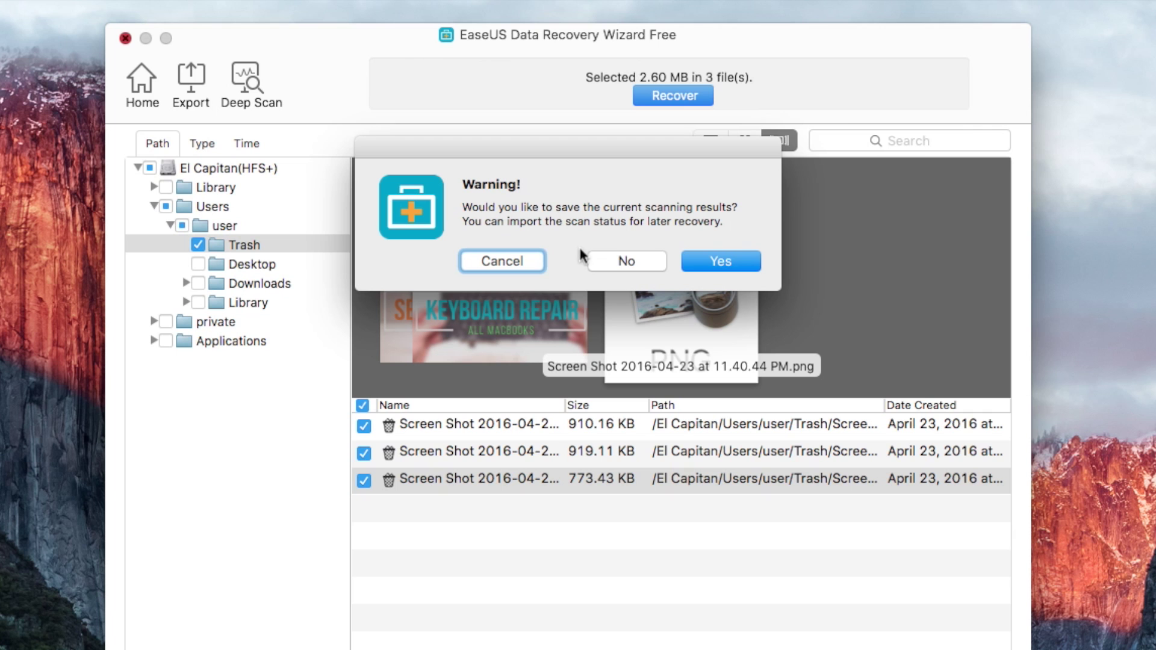
Step: Decline saving scan results, then open HFS+_0001 > El Capitan > Users > user > Trash
{"action": "left_click", "coordinate": [616, 260]}
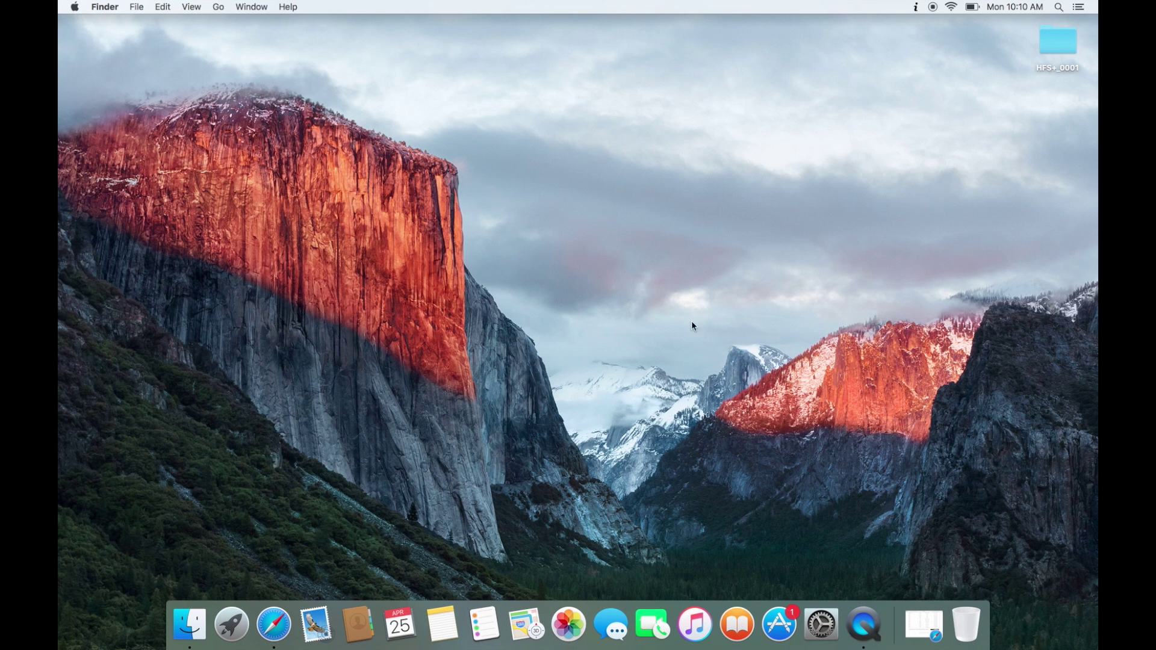
{"action": "double_click", "coordinate": [1066, 53]}
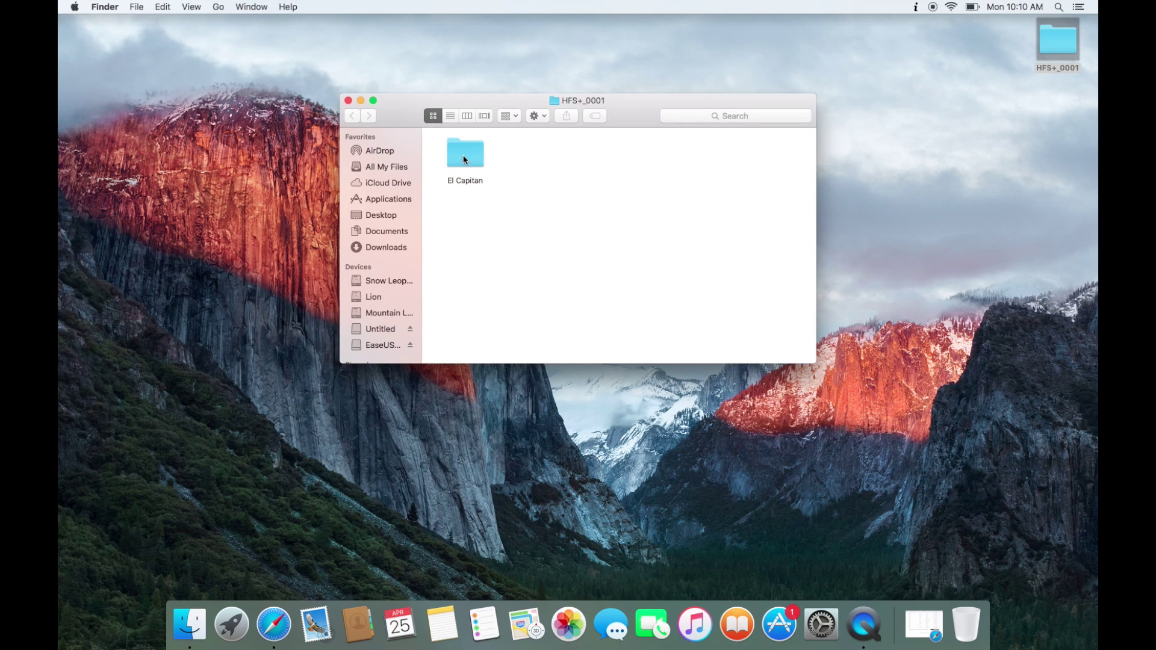
{"action": "double_click", "coordinate": [464, 154]}
{"action": "double_click", "coordinate": [464, 153]}
{"action": "left_click", "coordinate": [463, 153]}
{"action": "double_click", "coordinate": [463, 158]}
{"action": "double_click", "coordinate": [463, 158]}
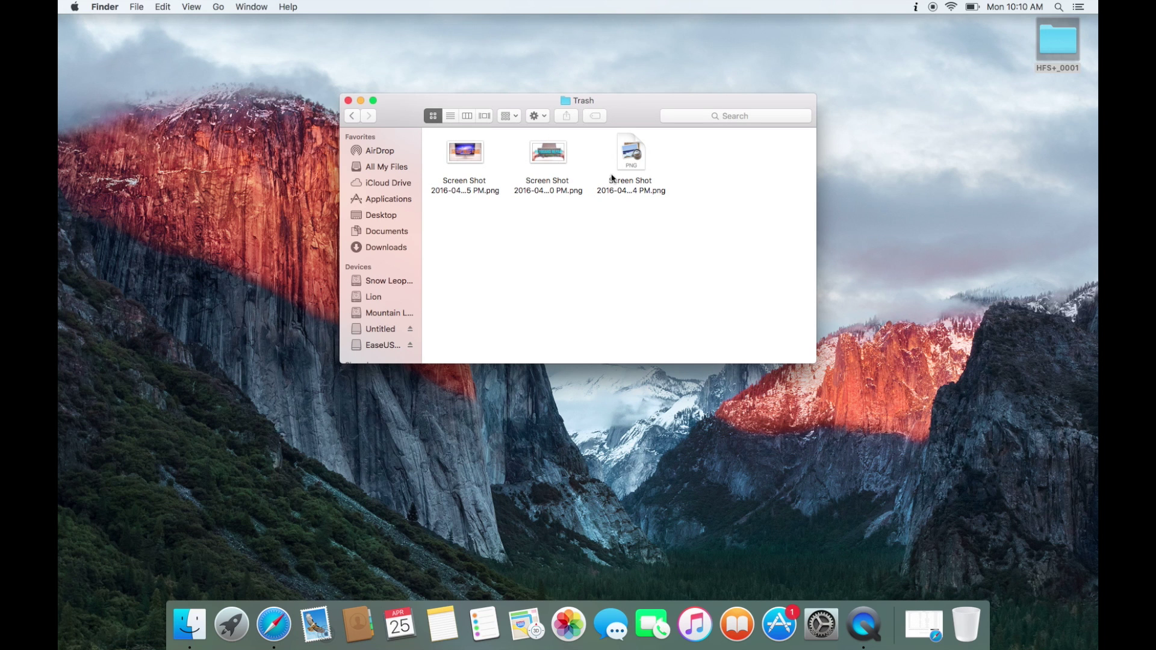
Step: Open the first and second recovered screenshots in Preview
{"action": "left_click", "coordinate": [471, 153]}
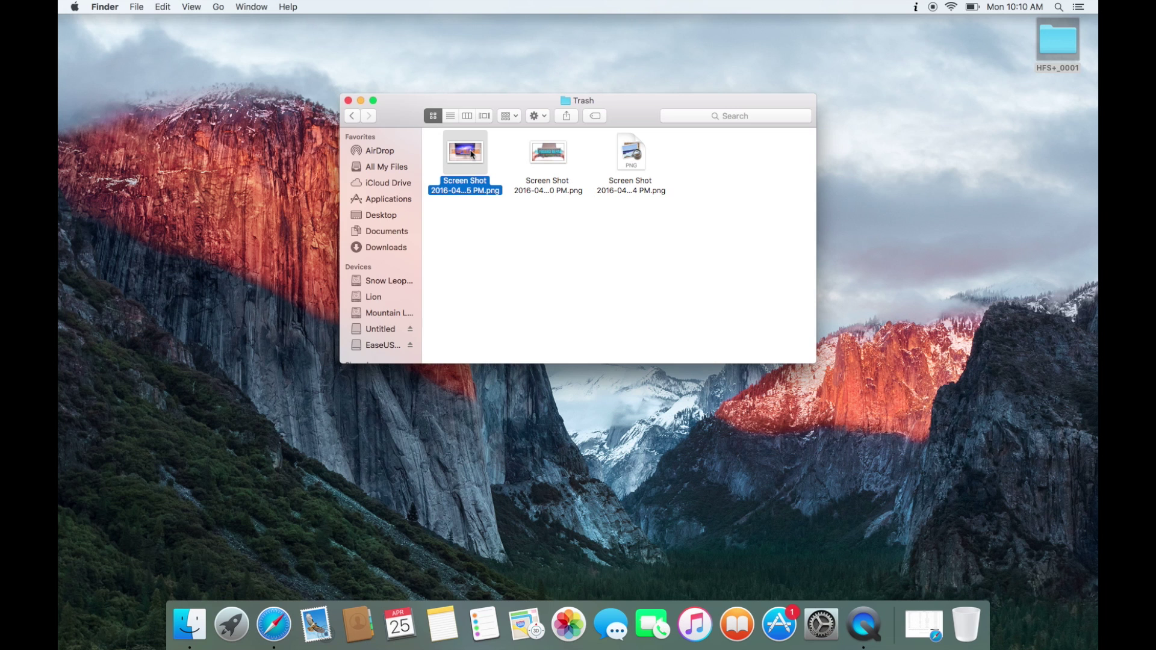
{"action": "double_click", "coordinate": [471, 153]}
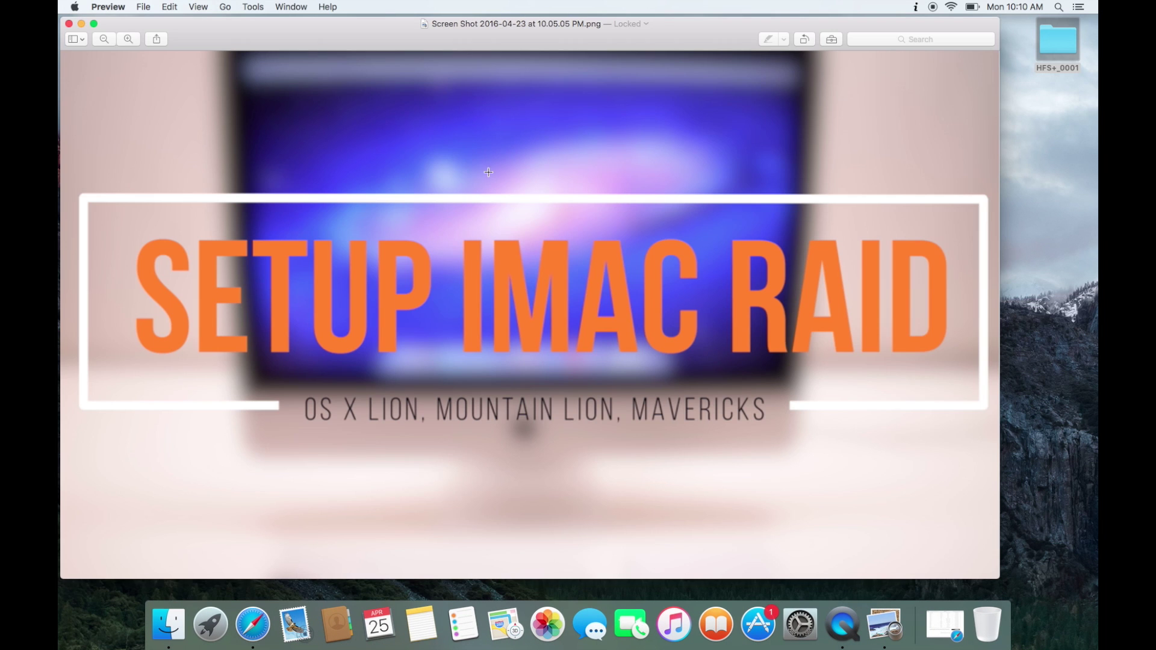
{"action": "left_click", "coordinate": [69, 24]}
{"action": "double_click", "coordinate": [545, 156]}
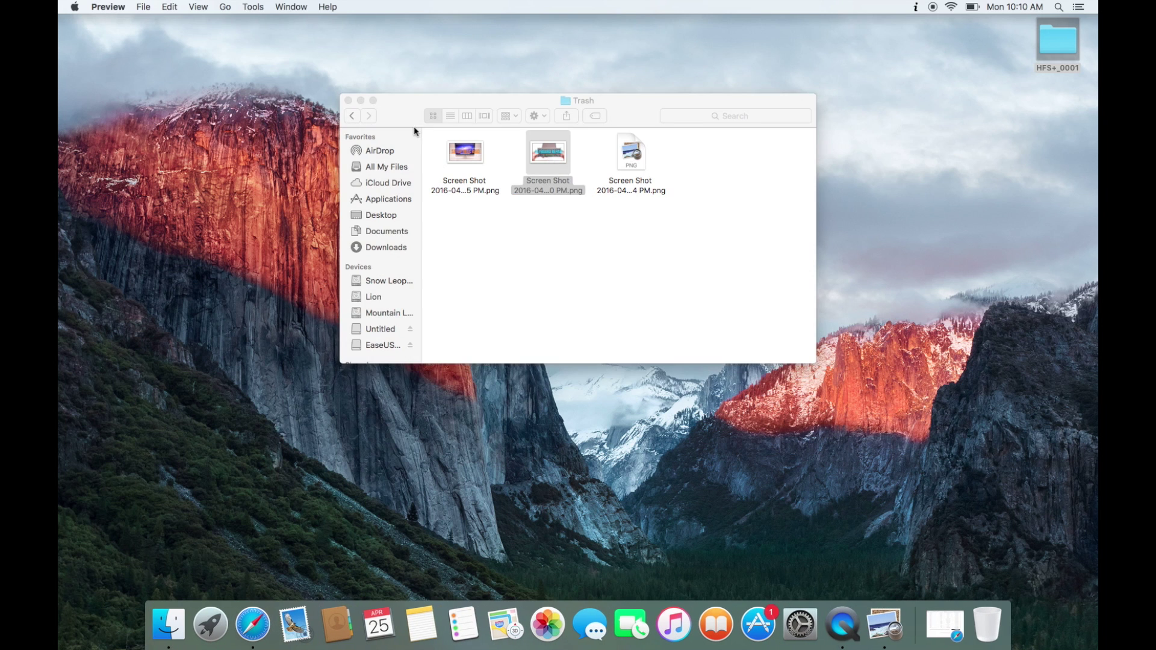